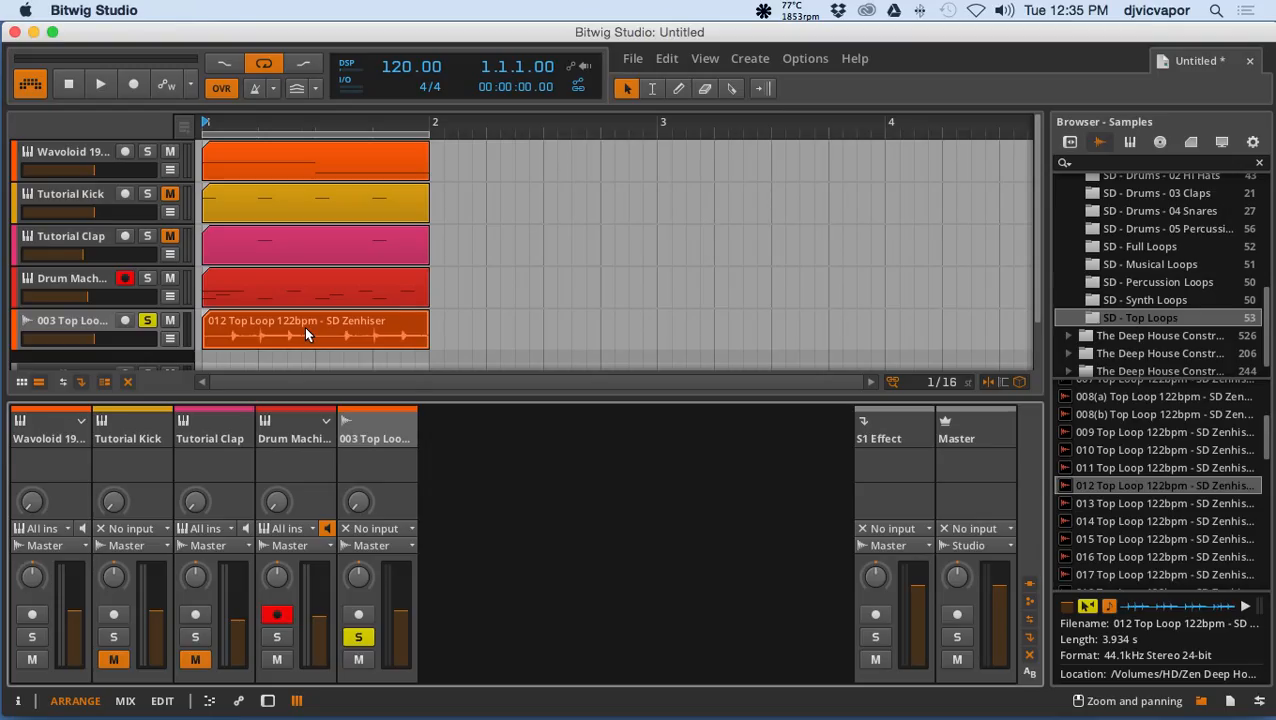
Step: Slice the 012 Top Loop clip into seven pieces around its hits with the Knife tool
{"action": "left_click_drag", "start_coordinate": [424, 400], "coordinate": [419, 553]}
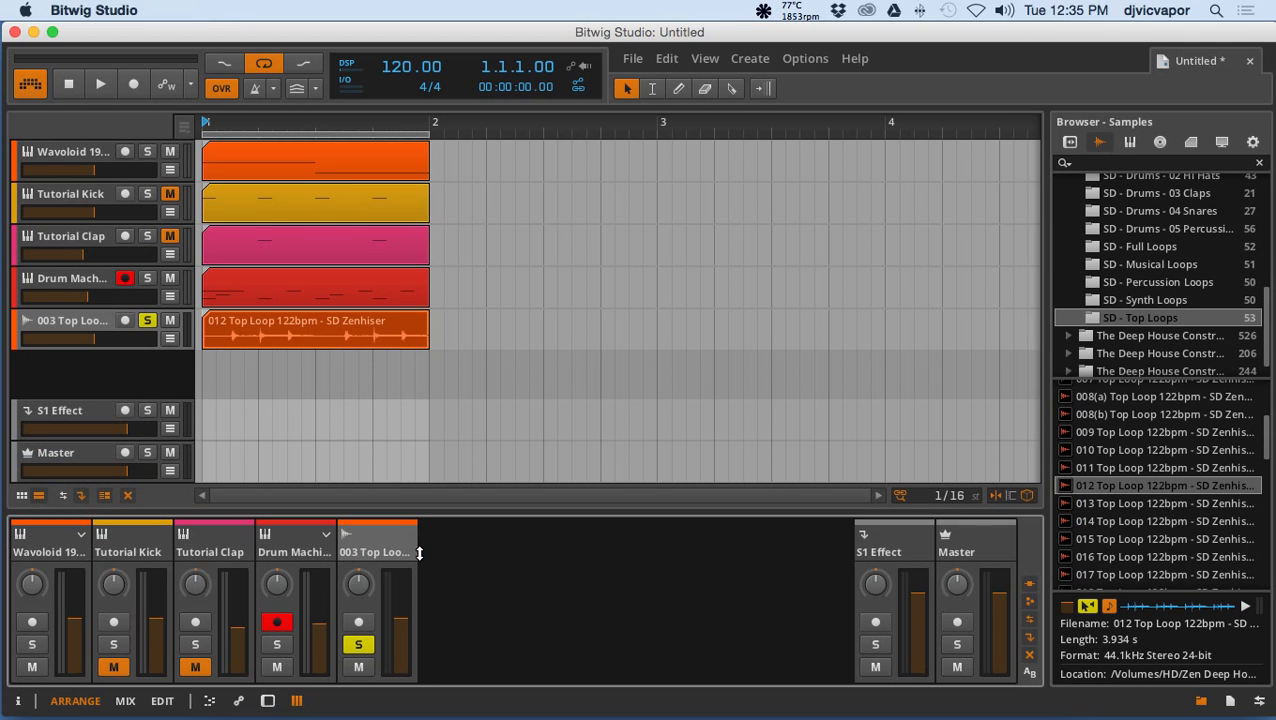
{"action": "left_click", "coordinate": [345, 333]}
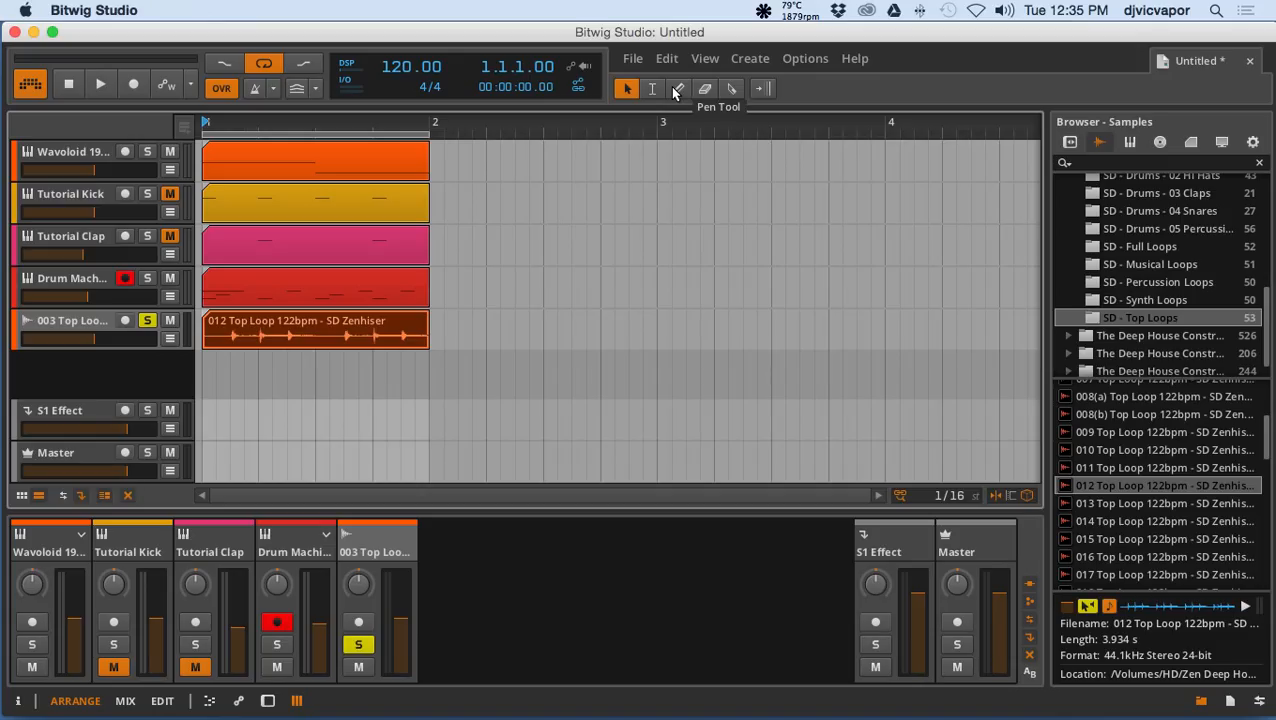
{"action": "left_click", "coordinate": [729, 89]}
{"action": "left_click", "coordinate": [401, 338]}
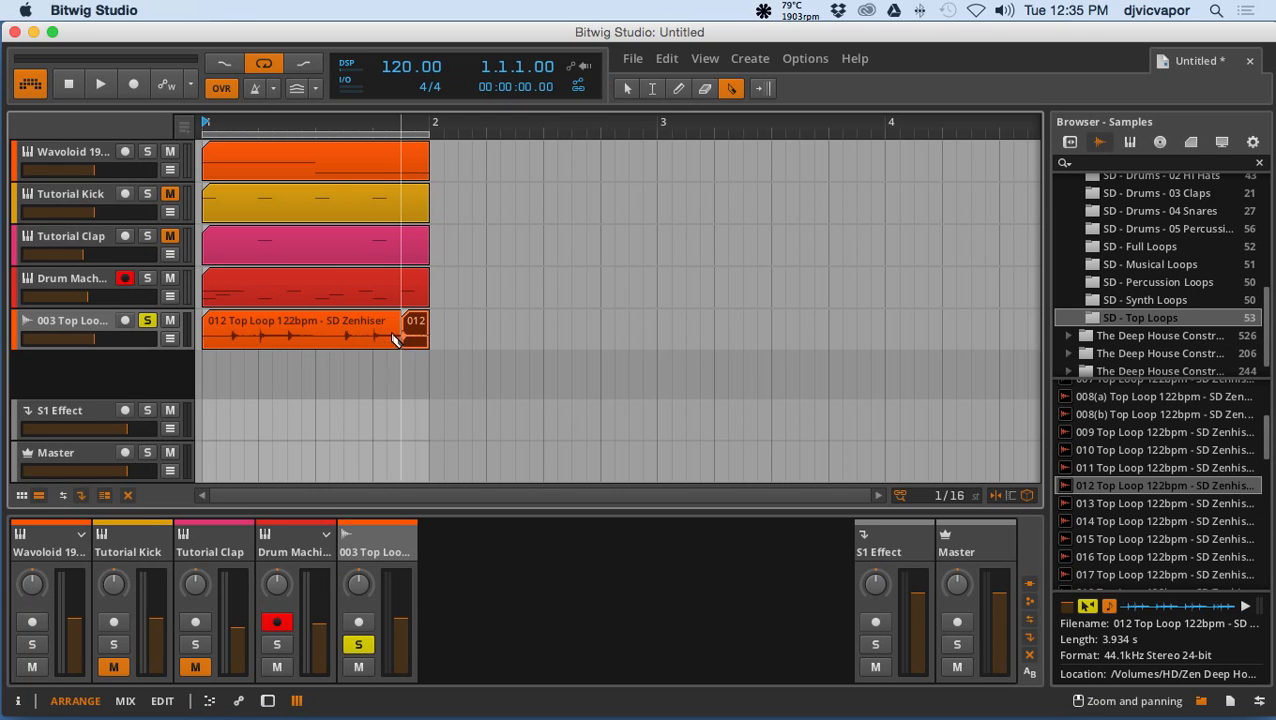
{"action": "left_click", "coordinate": [372, 338]}
{"action": "left_click", "coordinate": [360, 338]}
{"action": "left_click", "coordinate": [279, 341]}
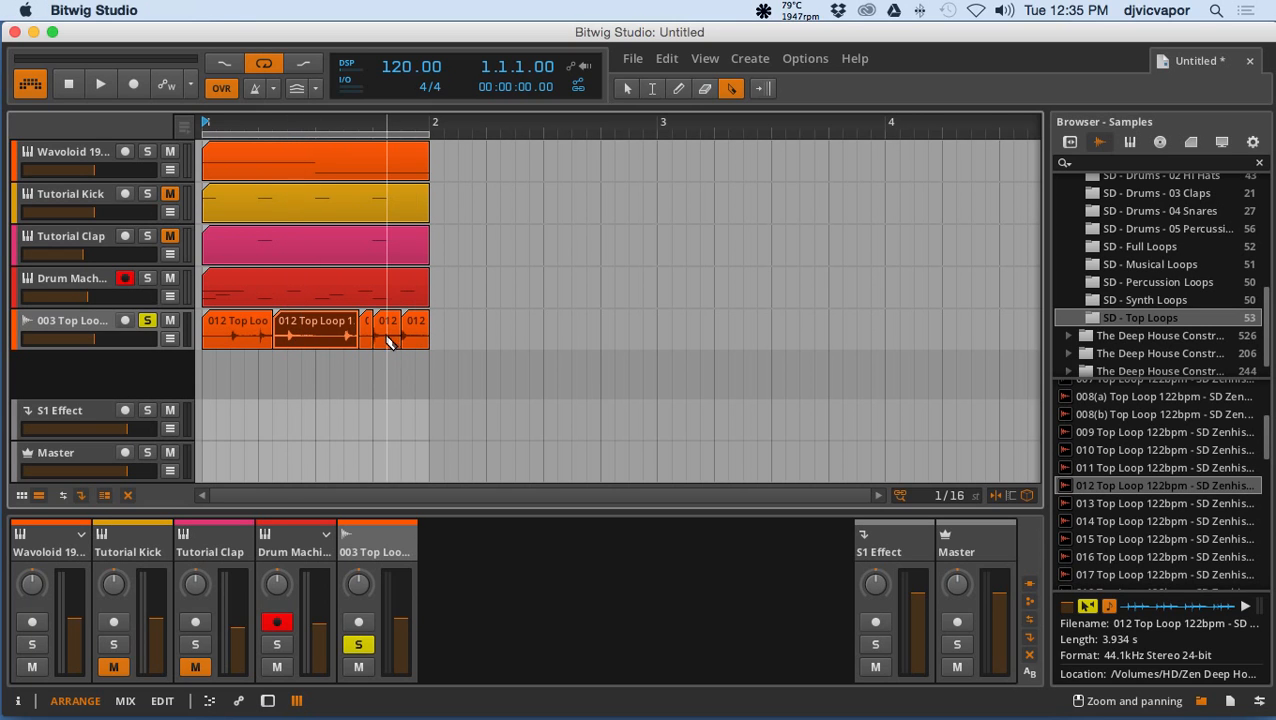
{"action": "left_click", "coordinate": [245, 335]}
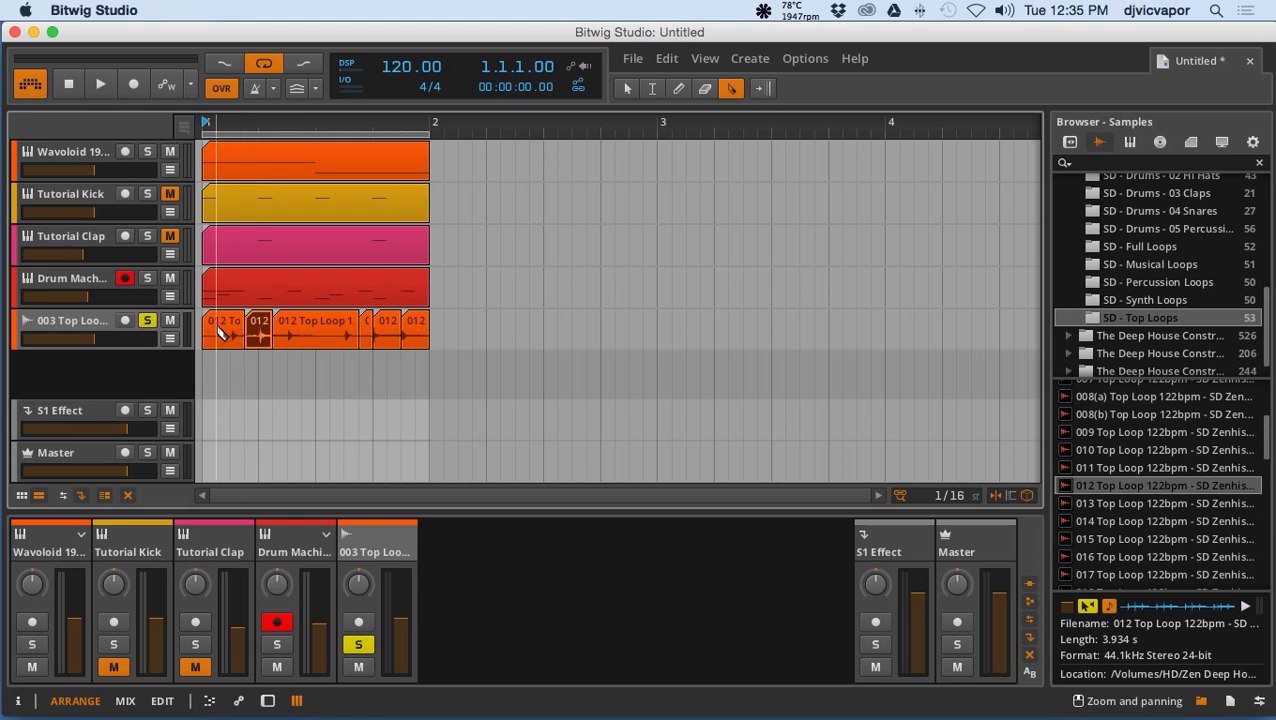
{"action": "left_click", "coordinate": [300, 335]}
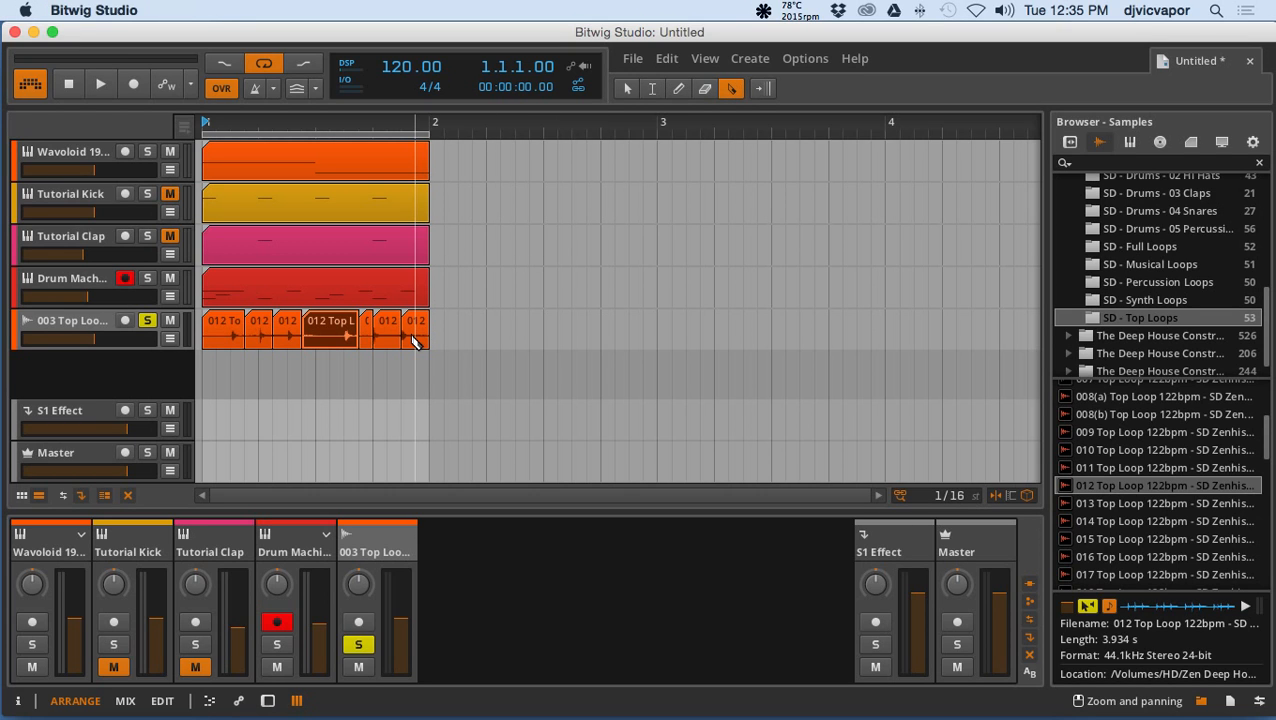
Step: Undo all of the splits made in the 012 Top Loop clip
{"action": "key", "text": "super+z"}
{"action": "key", "text": "super+z"}
{"action": "key", "text": "super+z"}
{"action": "key", "text": "super+z"}
{"action": "key", "text": "super+z"}
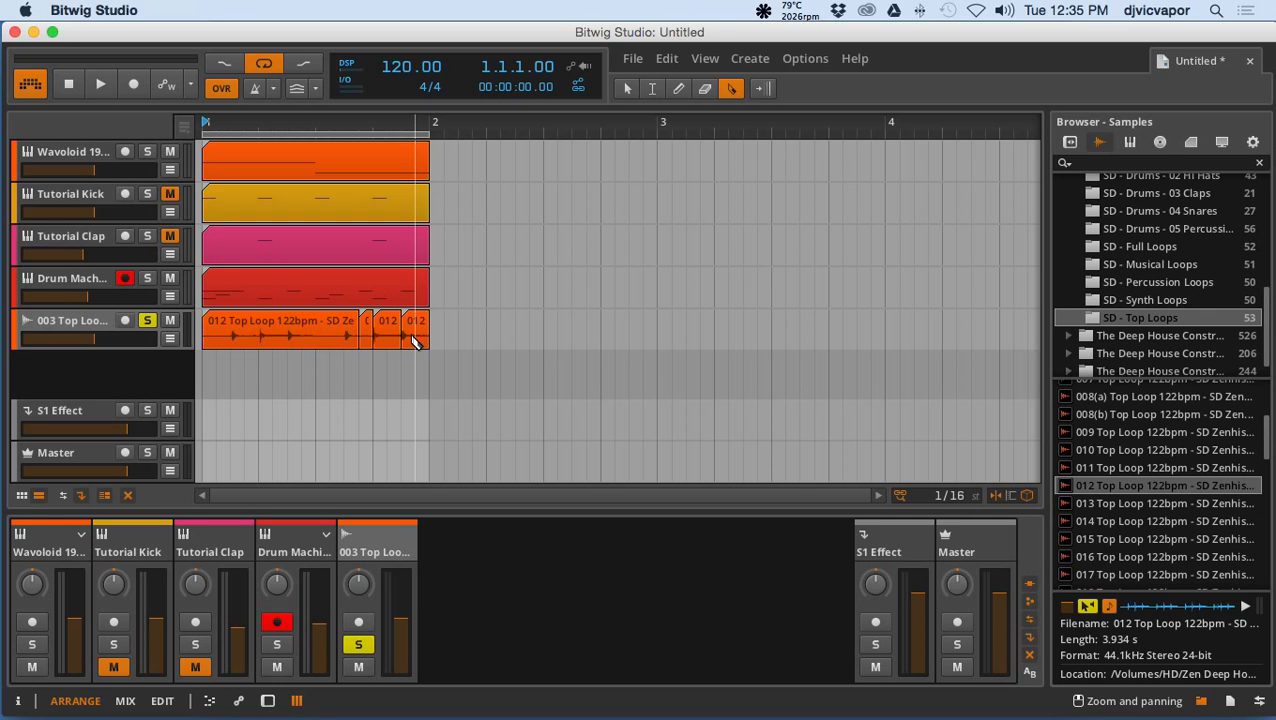
{"action": "key", "text": "super+z"}
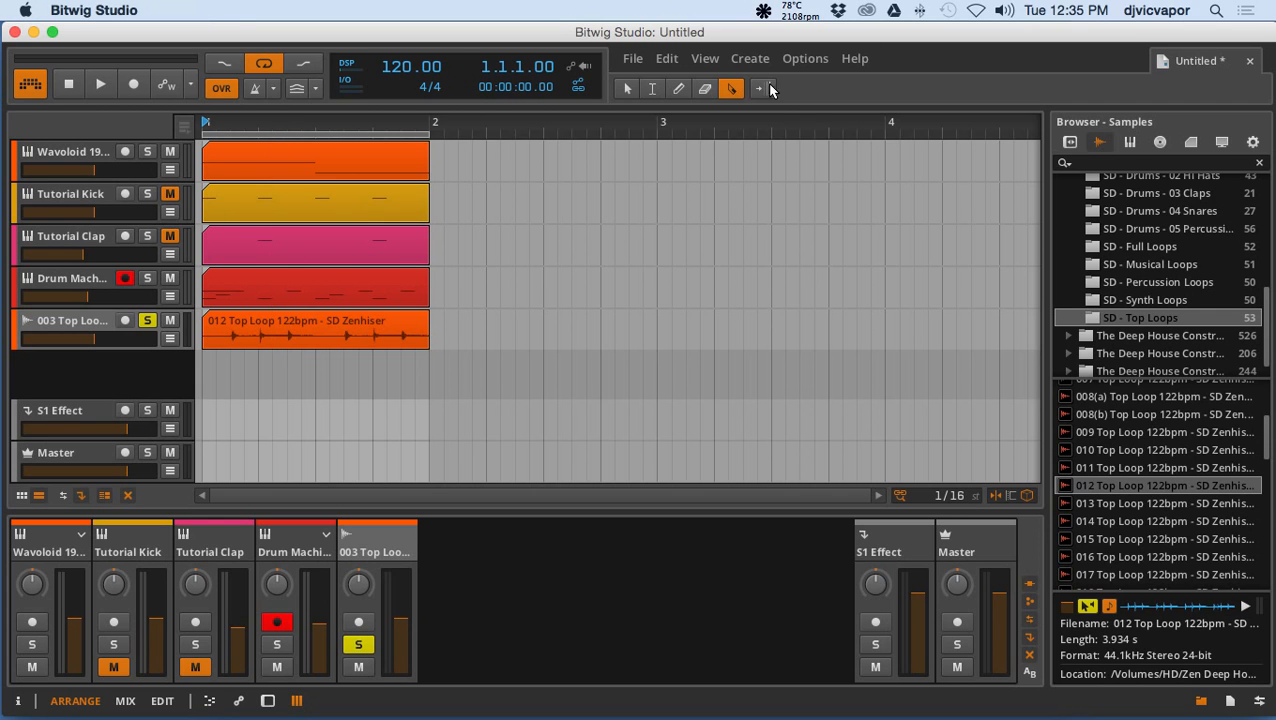
Step: Open the 012 Top Loop clip's onsets in an enlarged detail editor and add an onset just after the first hit
{"action": "left_click", "coordinate": [632, 89]}
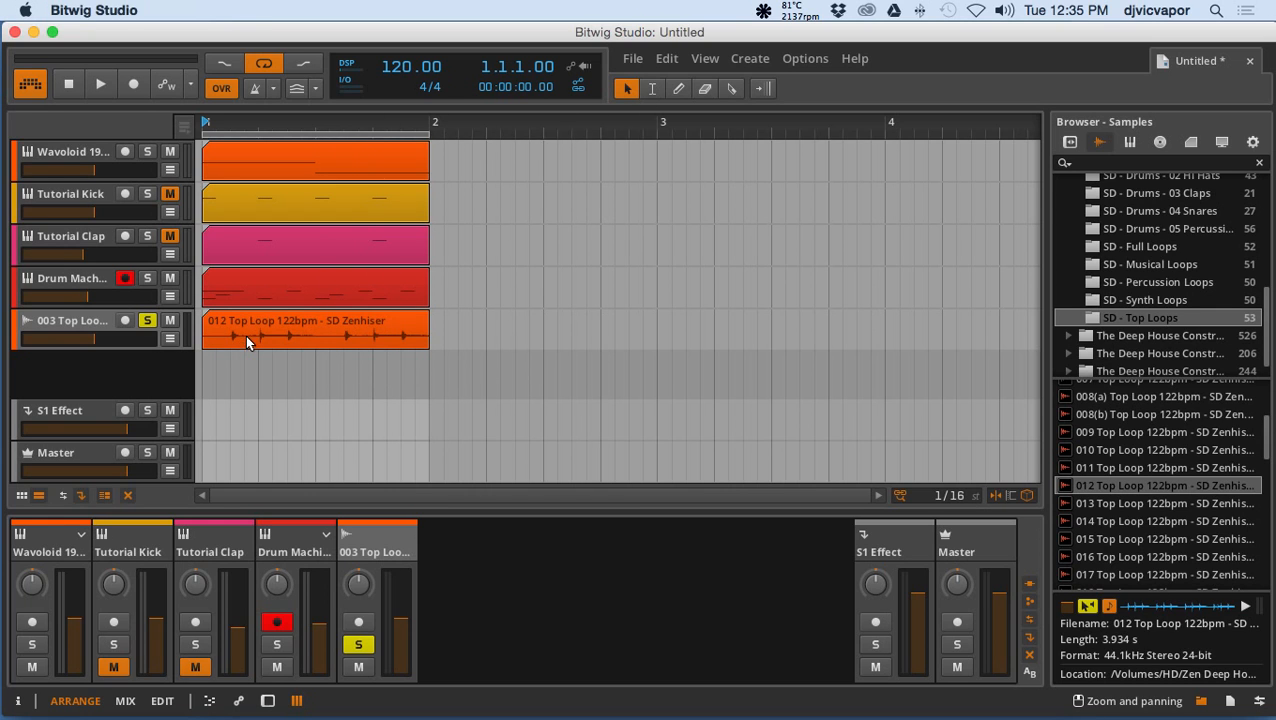
{"action": "double_click", "coordinate": [318, 325]}
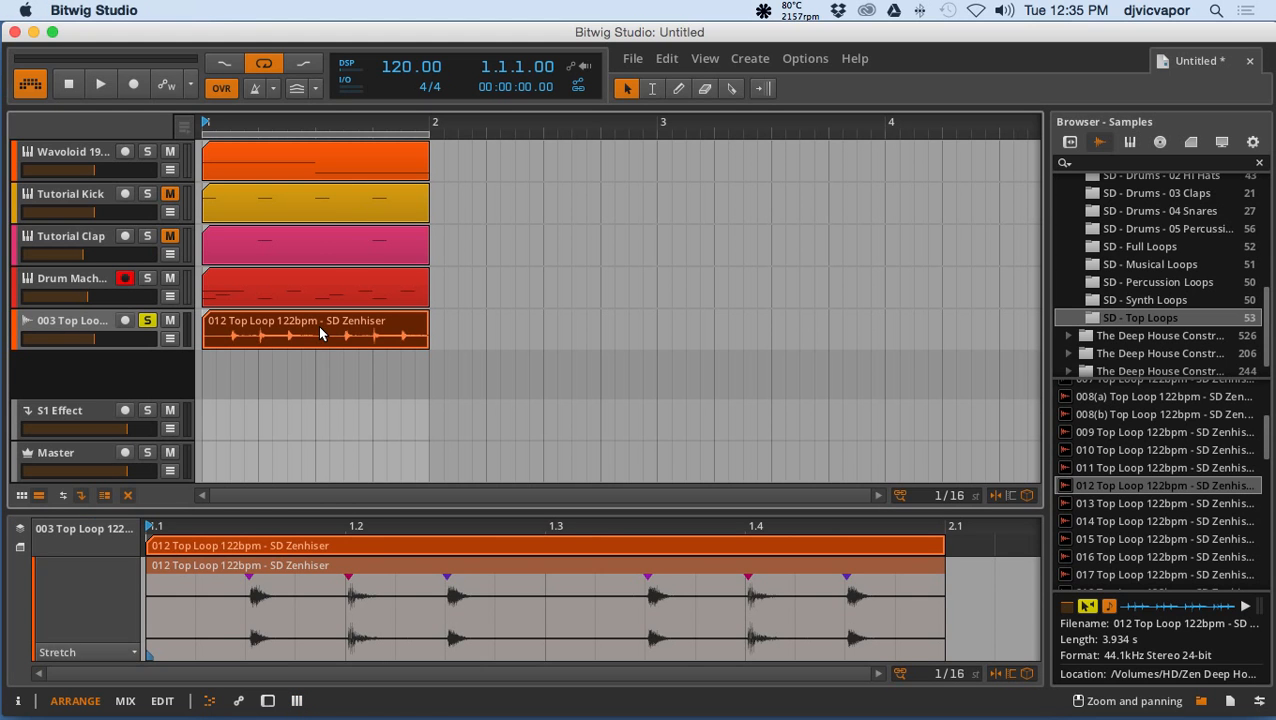
{"action": "left_click_drag", "start_coordinate": [379, 515], "coordinate": [402, 398]}
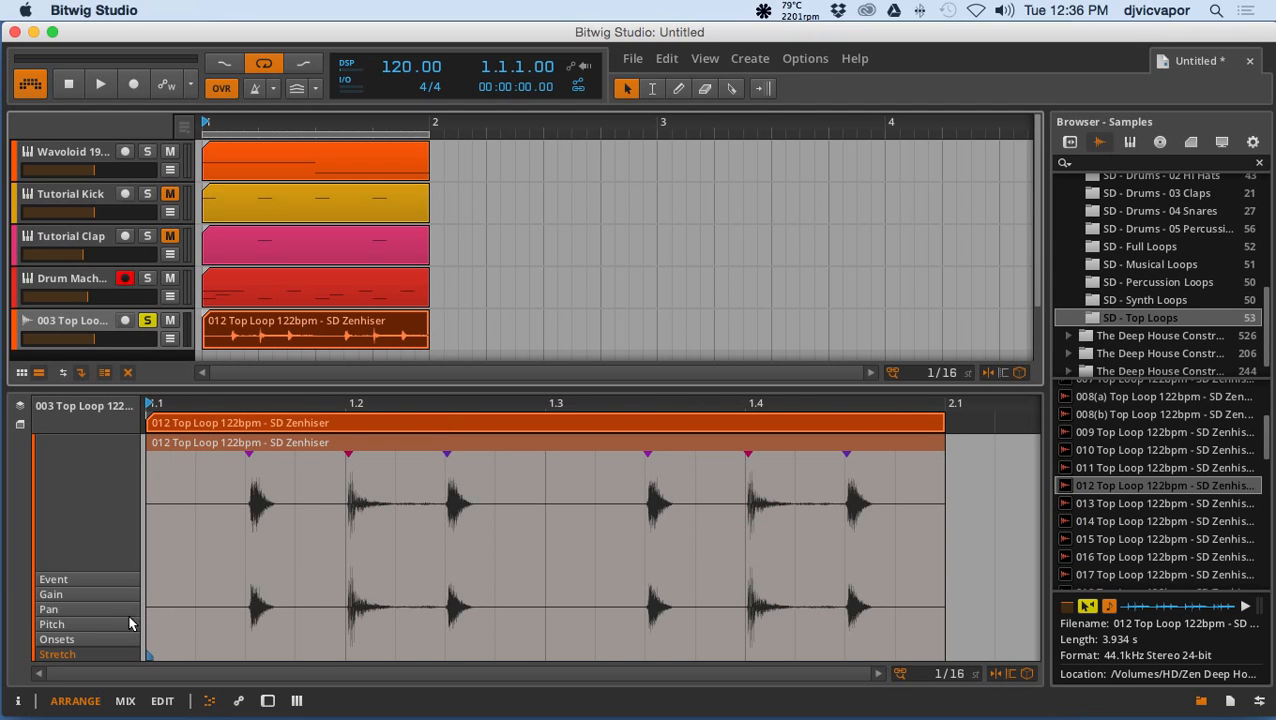
{"action": "left_click", "coordinate": [103, 638]}
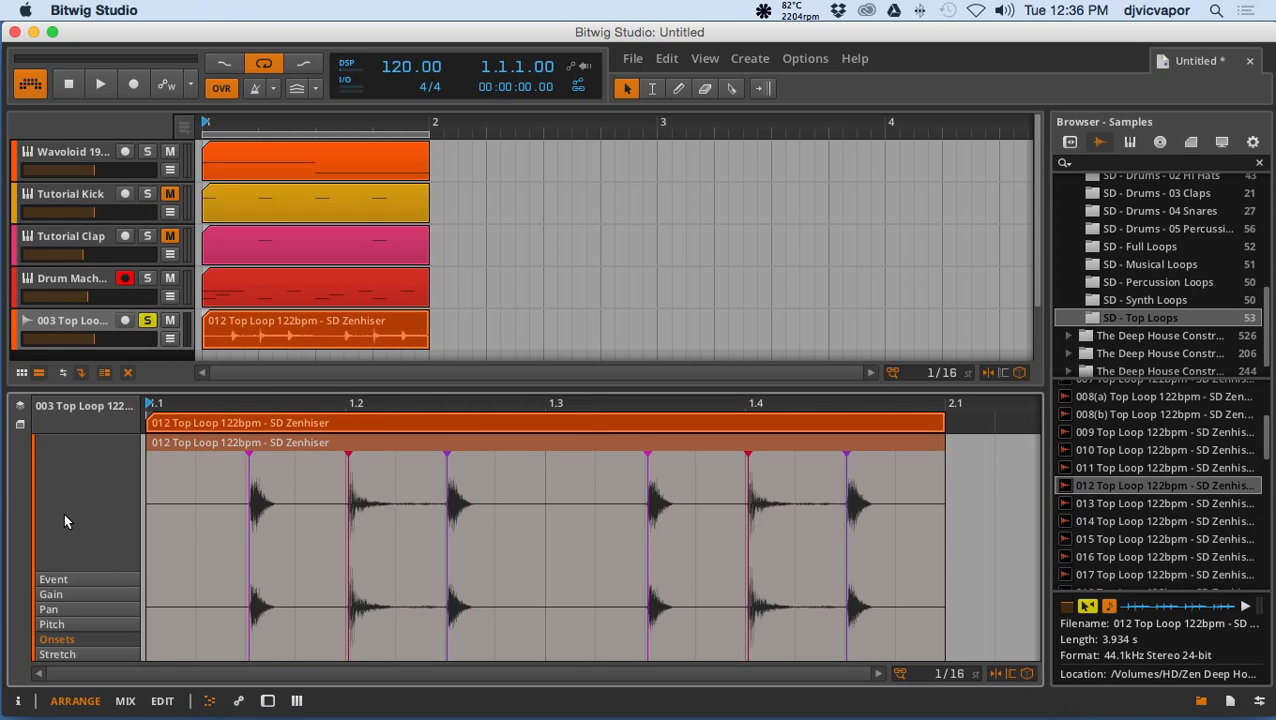
{"action": "double_click", "coordinate": [269, 476]}
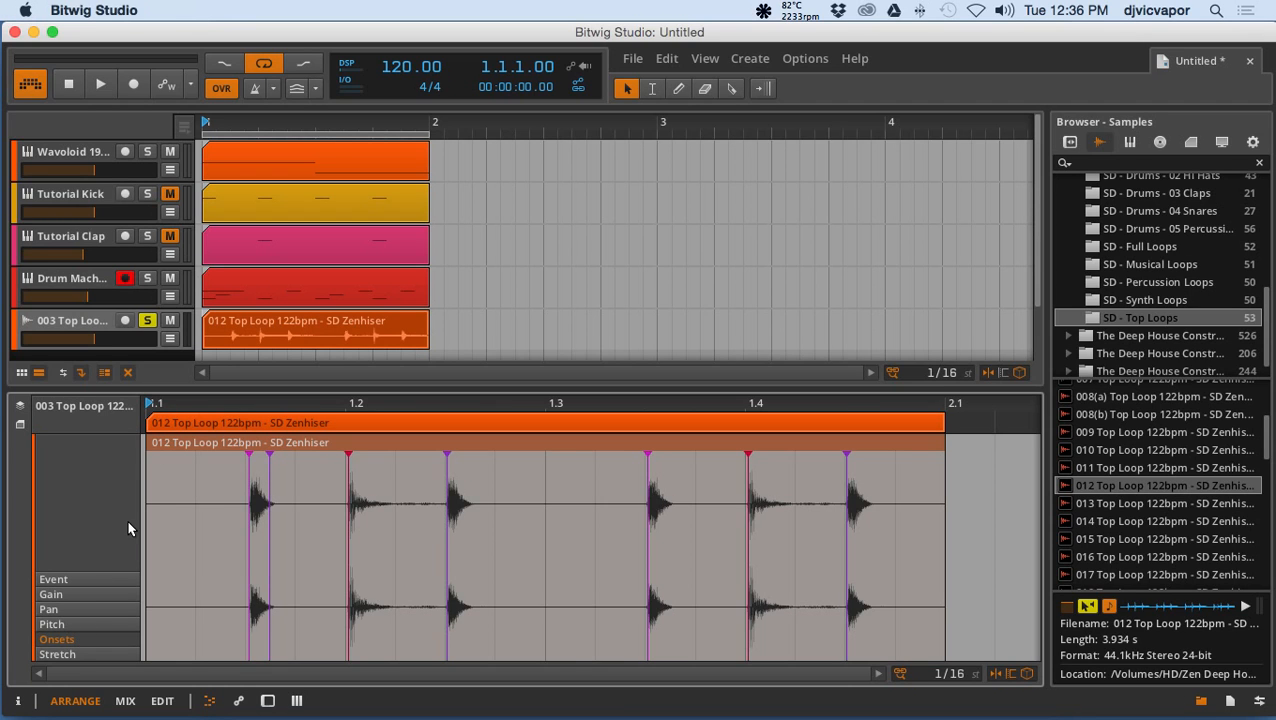
Step: Show the inspector for the 012 Top Loop clip and review its gain, event, pan, pitch and onset views
{"action": "left_click", "coordinate": [17, 701]}
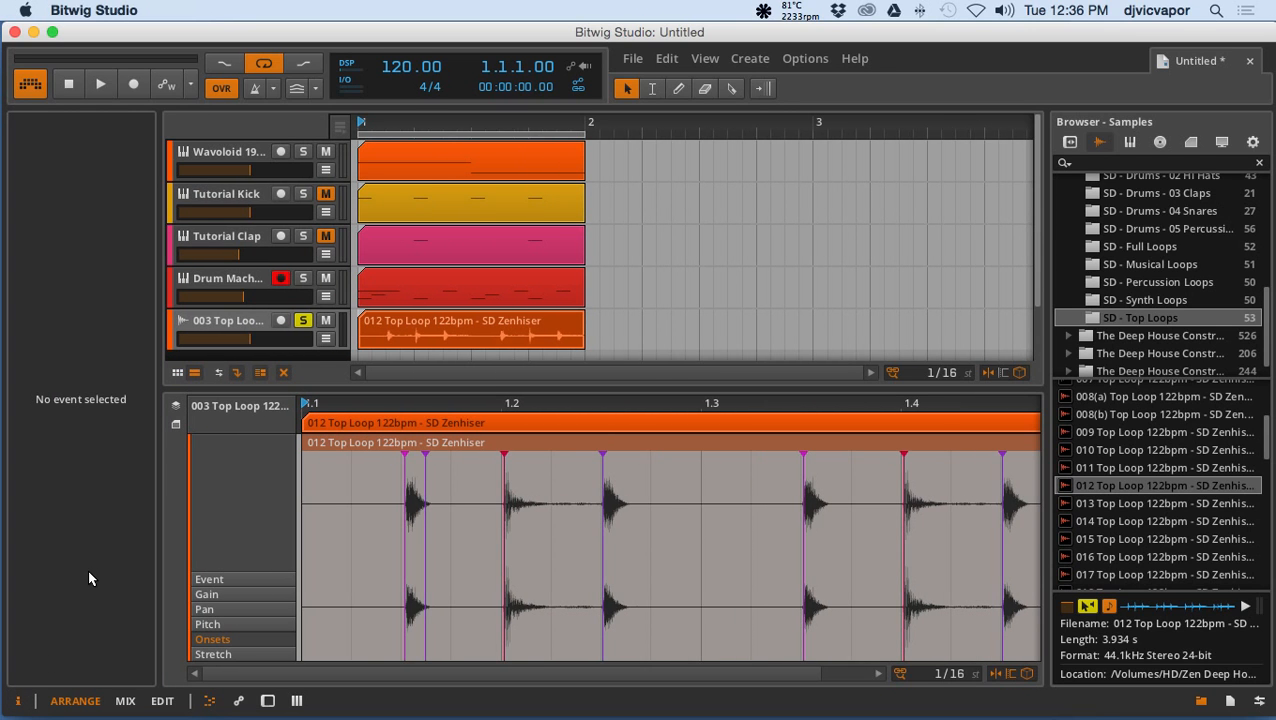
{"action": "left_click", "coordinate": [393, 326]}
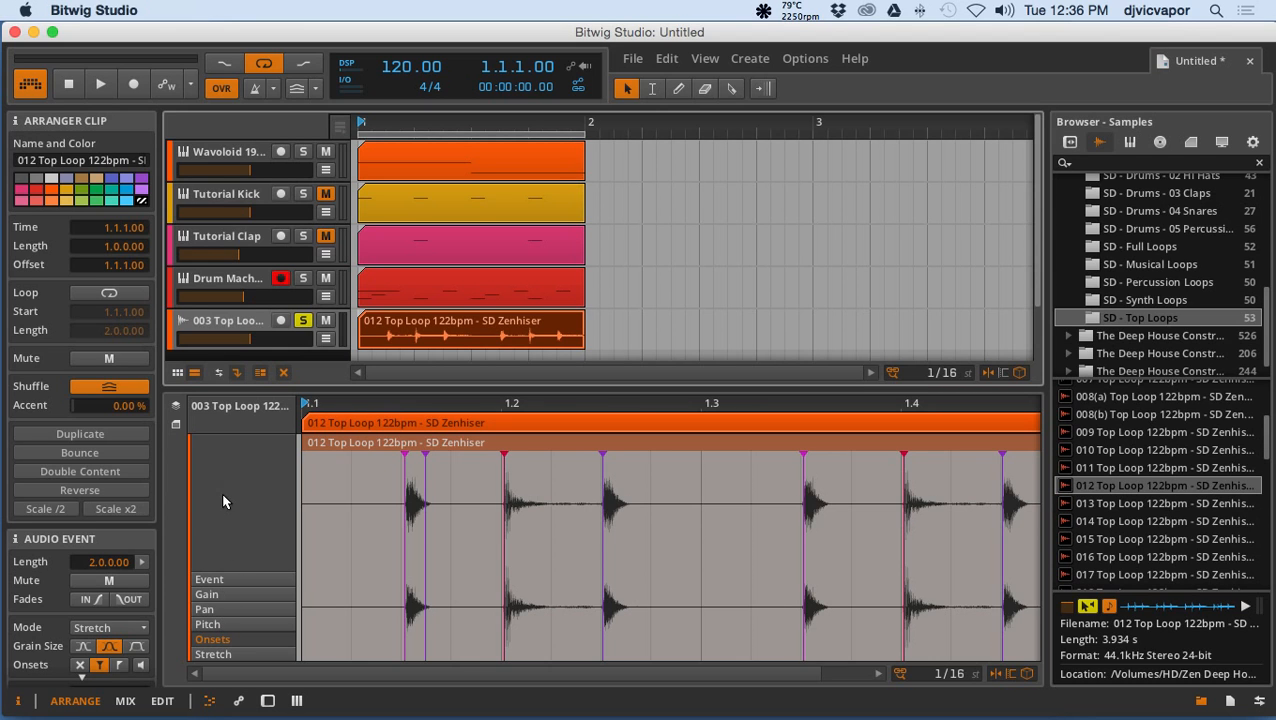
{"action": "left_click", "coordinate": [210, 624]}
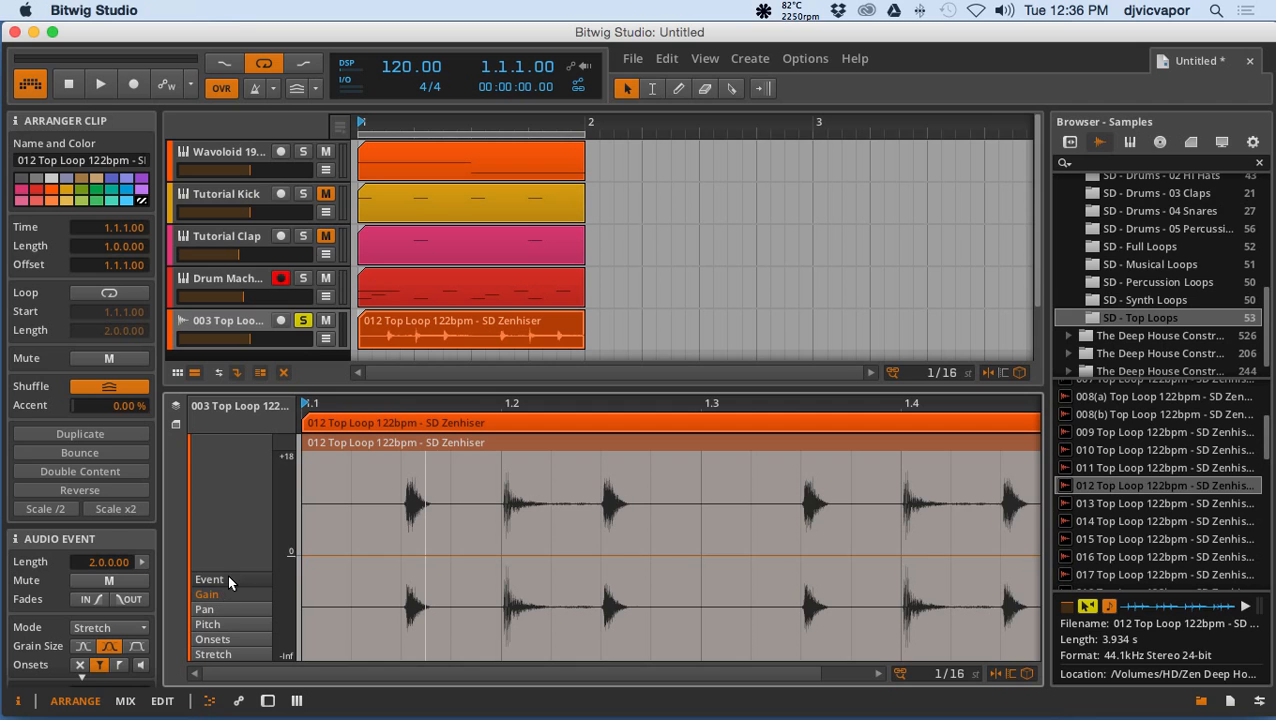
{"action": "left_click", "coordinate": [227, 578]}
{"action": "left_click", "coordinate": [225, 605]}
{"action": "left_click", "coordinate": [224, 623]}
{"action": "left_click", "coordinate": [217, 642]}
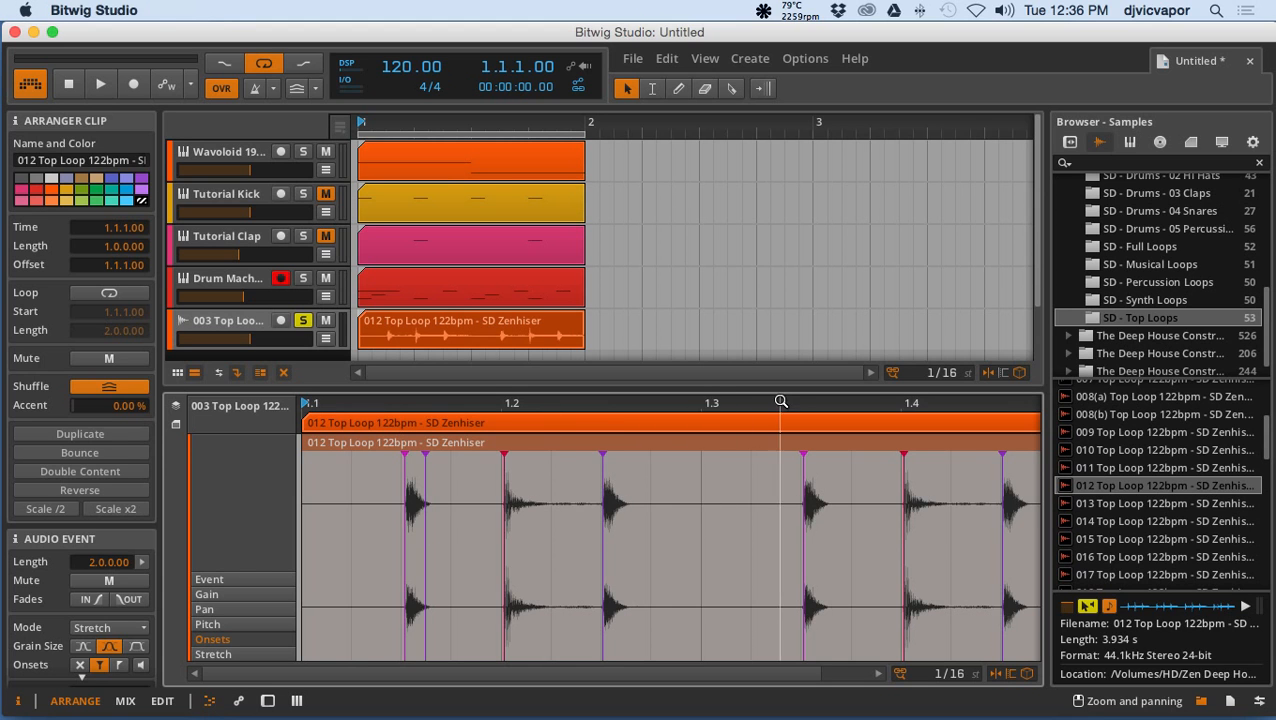
{"action": "mouse_move", "coordinate": [765, 403]}
{"action": "left_mouse_down"}
{"action": "mouse_move", "coordinate": [758, 440]}
{"action": "mouse_move", "coordinate": [758, 356]}
{"action": "mouse_move", "coordinate": [758, 403]}
{"action": "mouse_move", "coordinate": [758, 392]}
{"action": "left_mouse_up"}
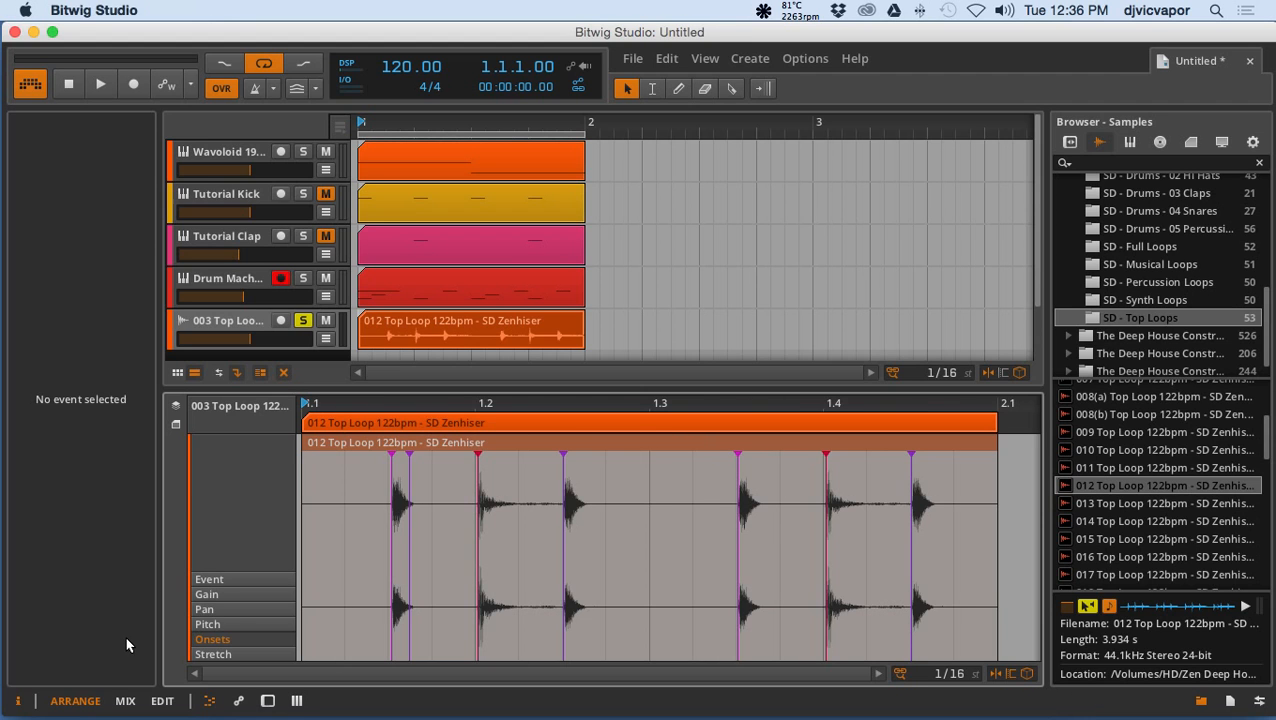
Step: Reverse the 012 Top Loop clip and split its audio event around the first hit, at 1.1.2.42 and 1.1.3.30
{"action": "left_click", "coordinate": [439, 326]}
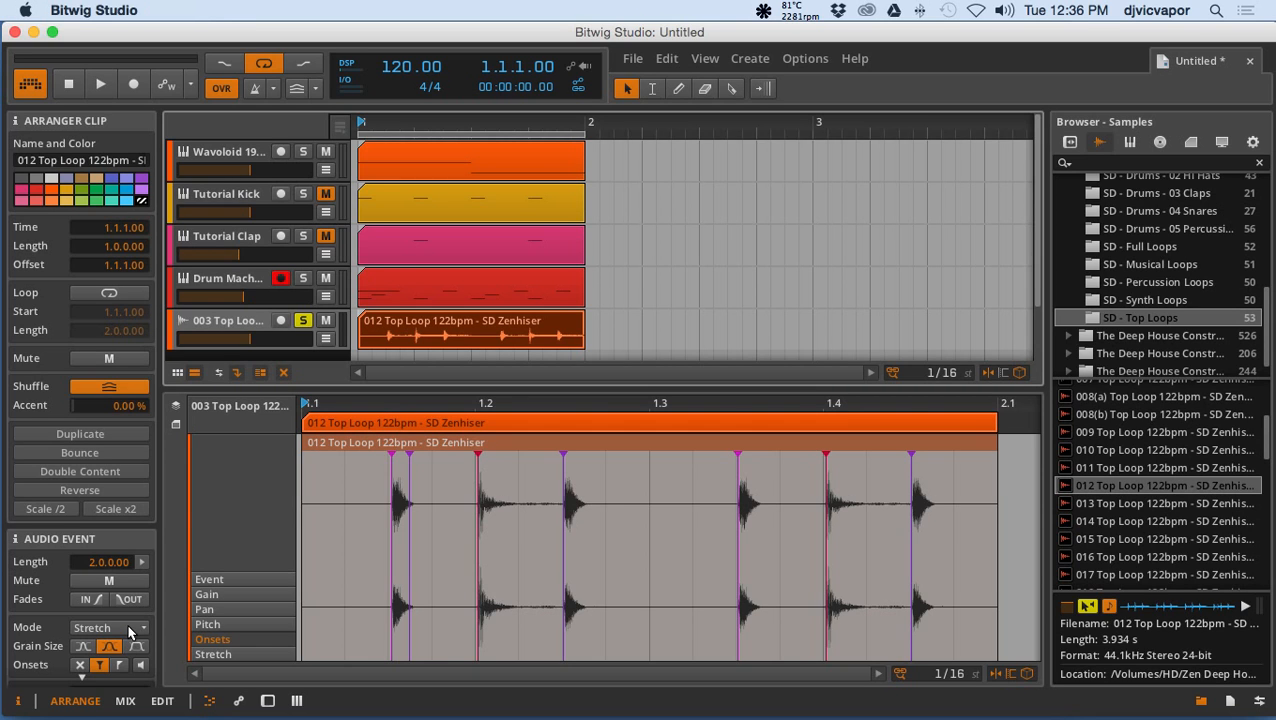
{"action": "left_click", "coordinate": [110, 490]}
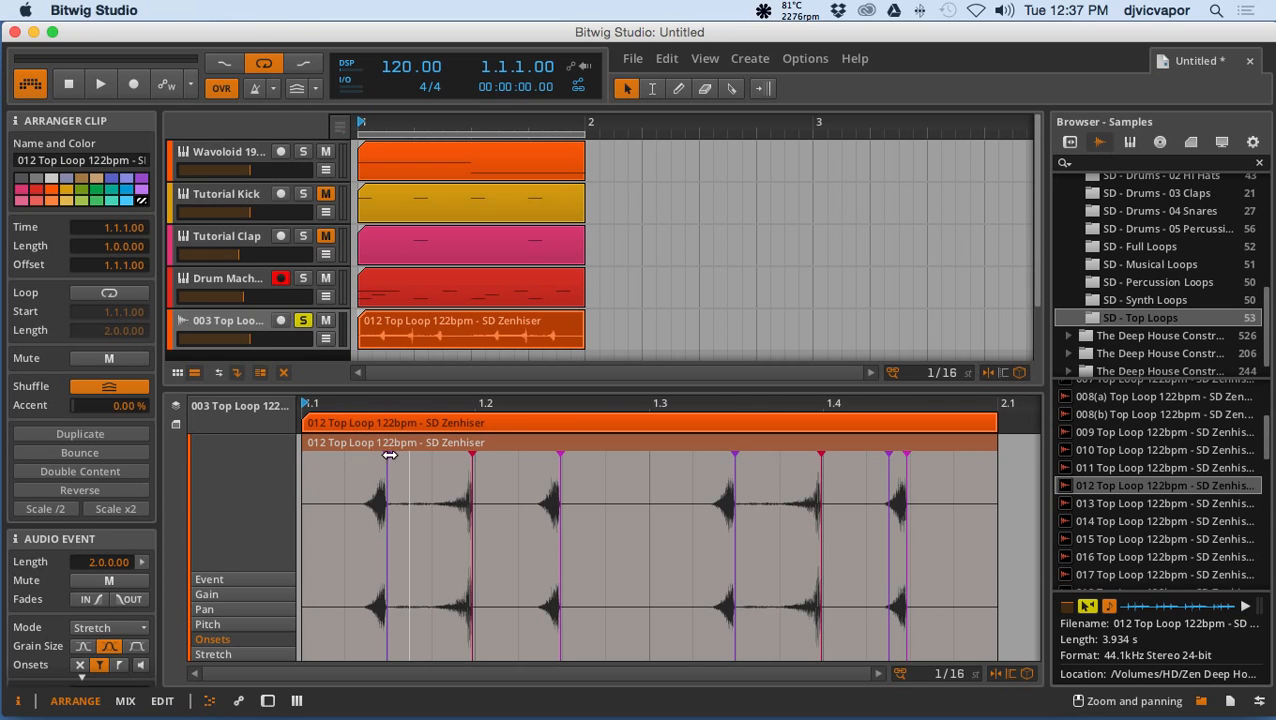
{"action": "double_click", "coordinate": [363, 441]}
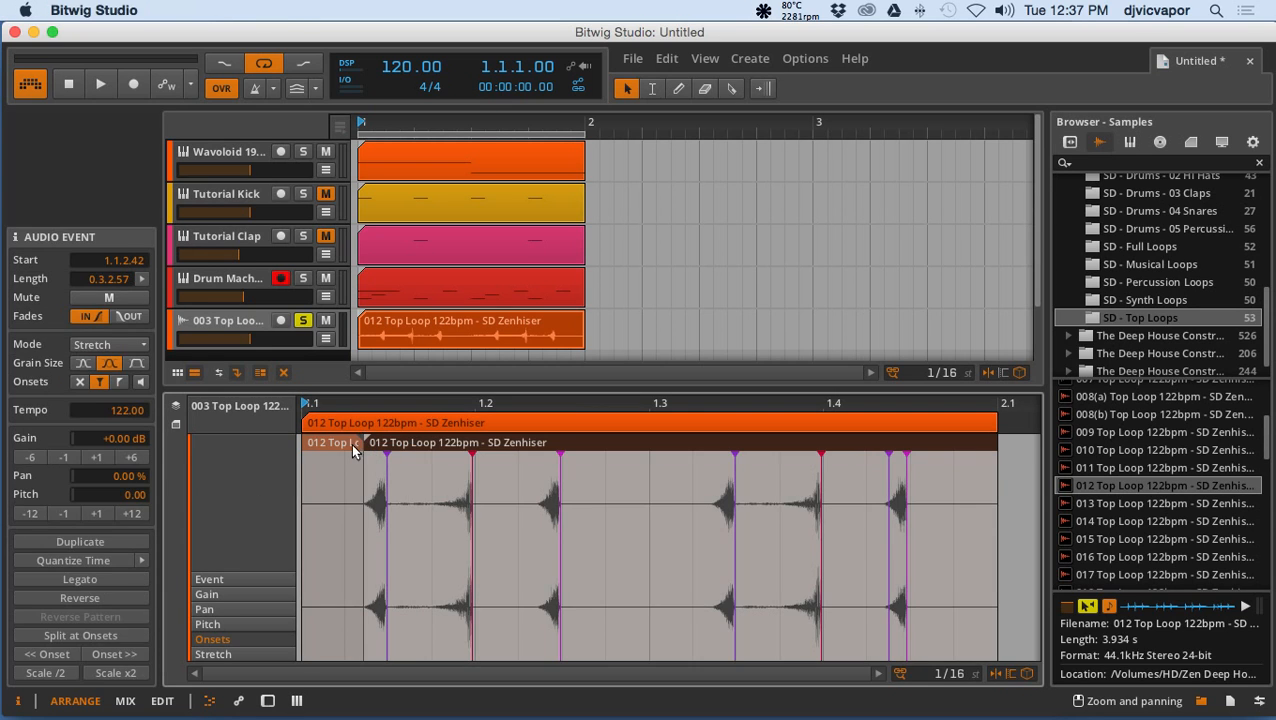
{"action": "double_click", "coordinate": [400, 446]}
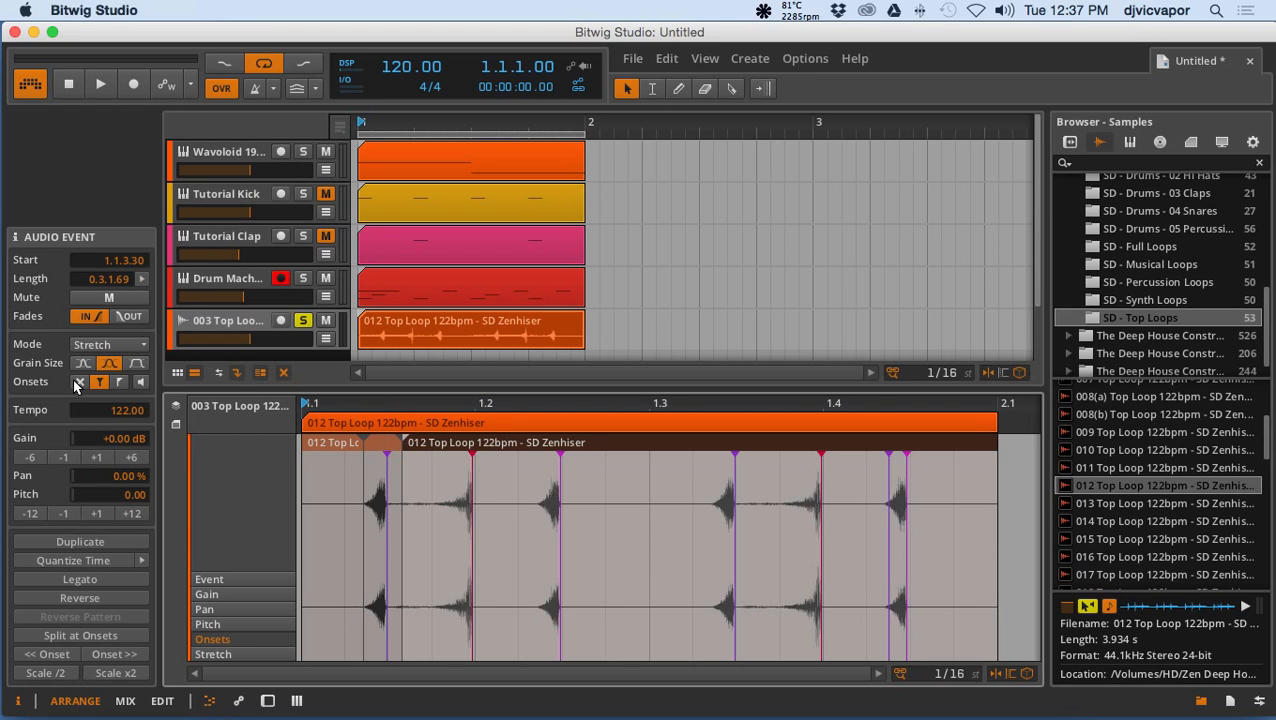
Step: Start playback and reverse the last audio event, the one starting at 1.1.3.30
{"action": "left_click", "coordinate": [103, 85]}
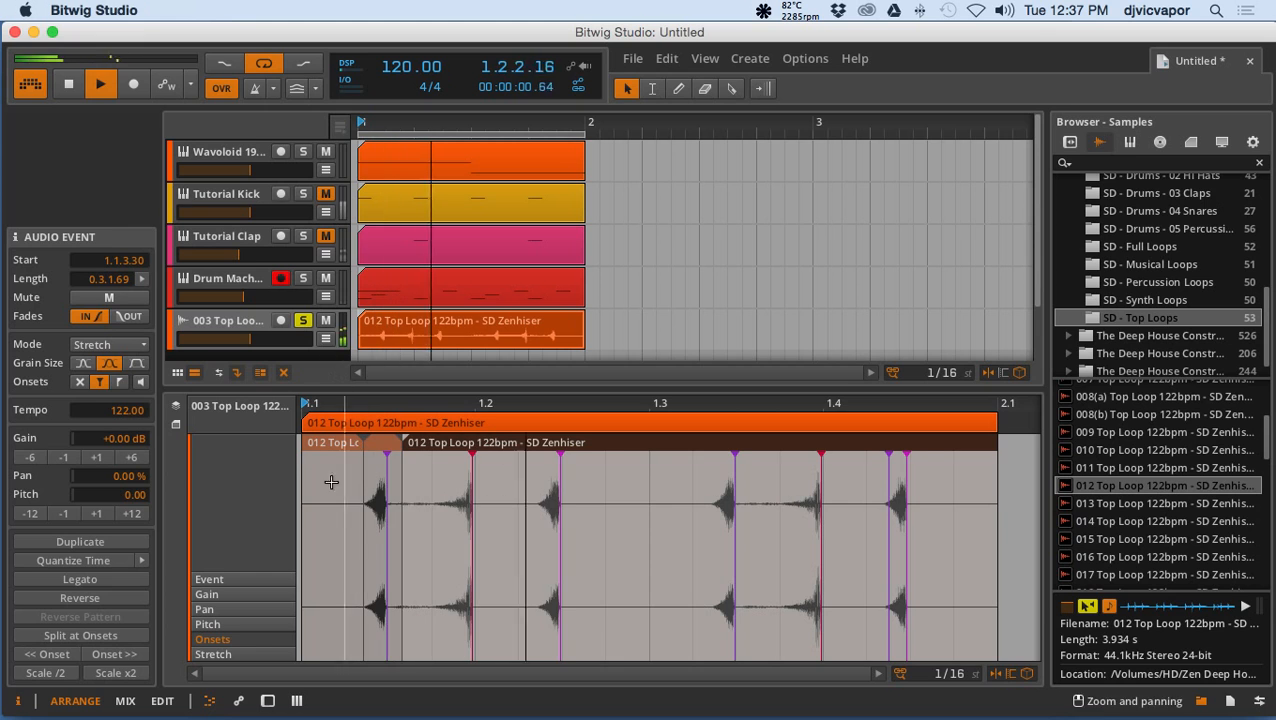
{"action": "left_click", "coordinate": [65, 594]}
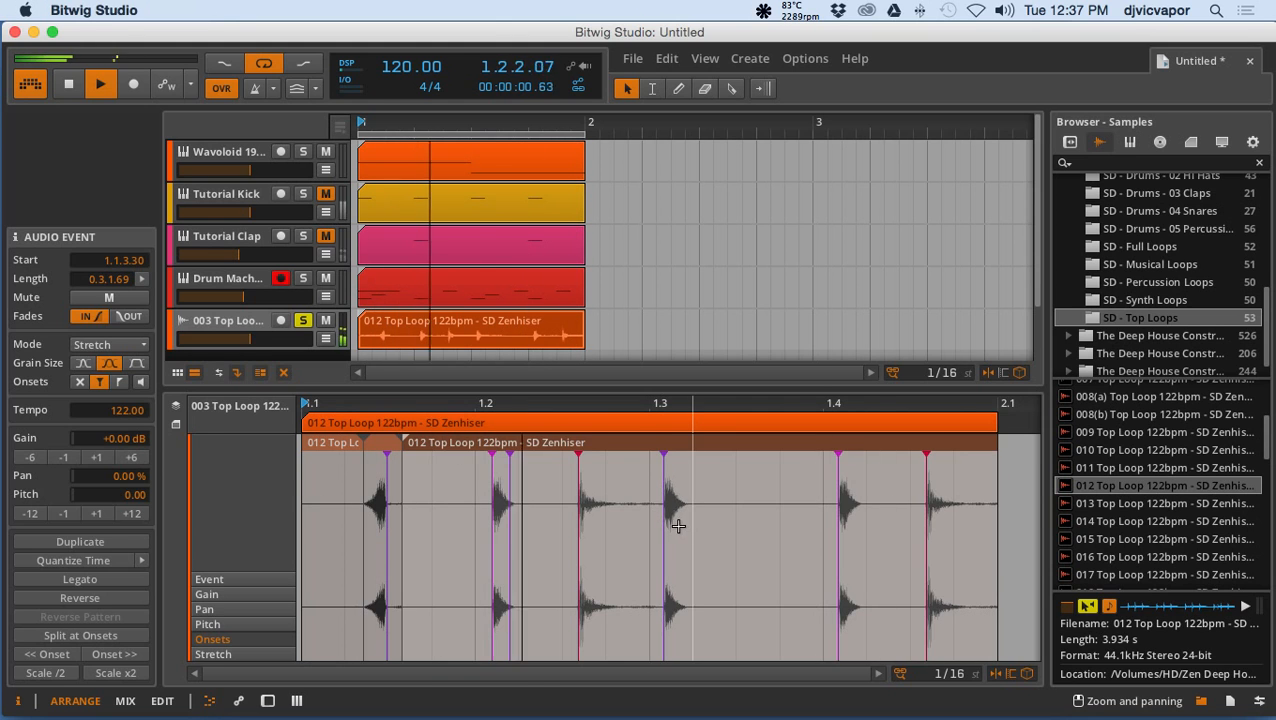
Step: Split the last audio event just after the hit near beat 1.3 and move the new piece to start at 1.2.4.00
{"action": "double_click", "coordinate": [687, 480]}
{"action": "double_click", "coordinate": [680, 445]}
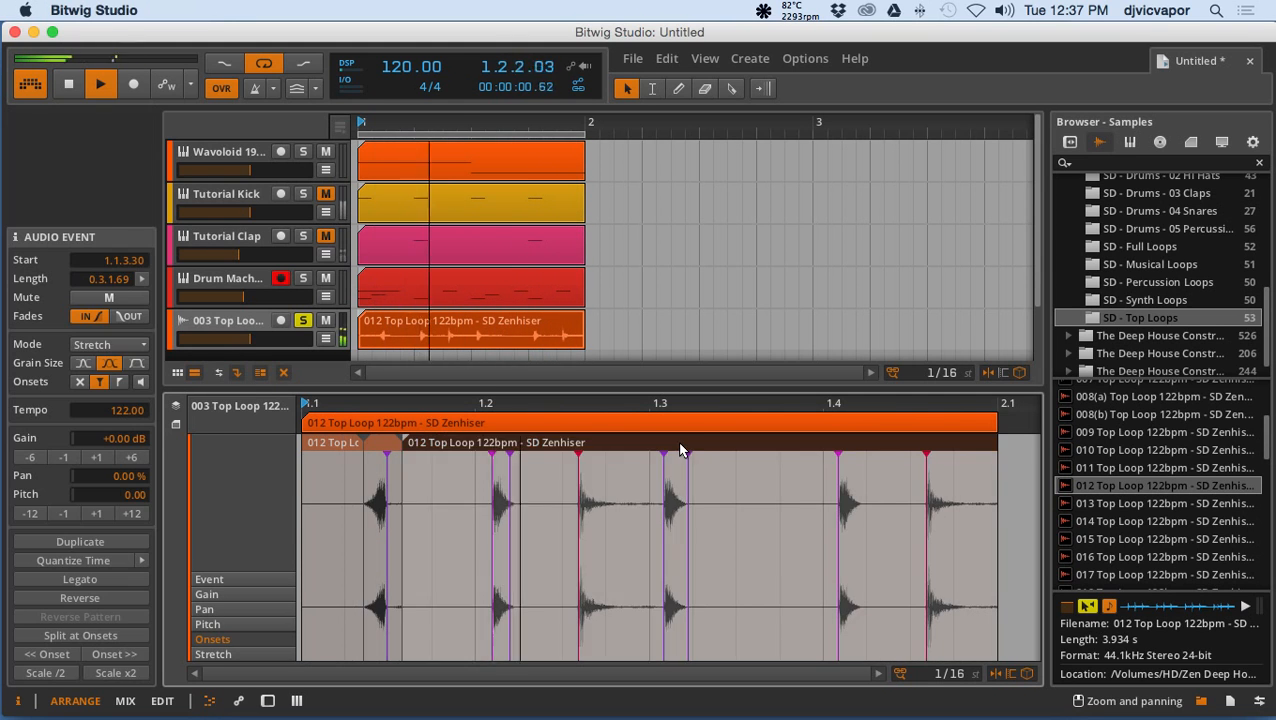
{"action": "left_click_drag", "start_coordinate": [710, 450], "coordinate": [682, 448]}
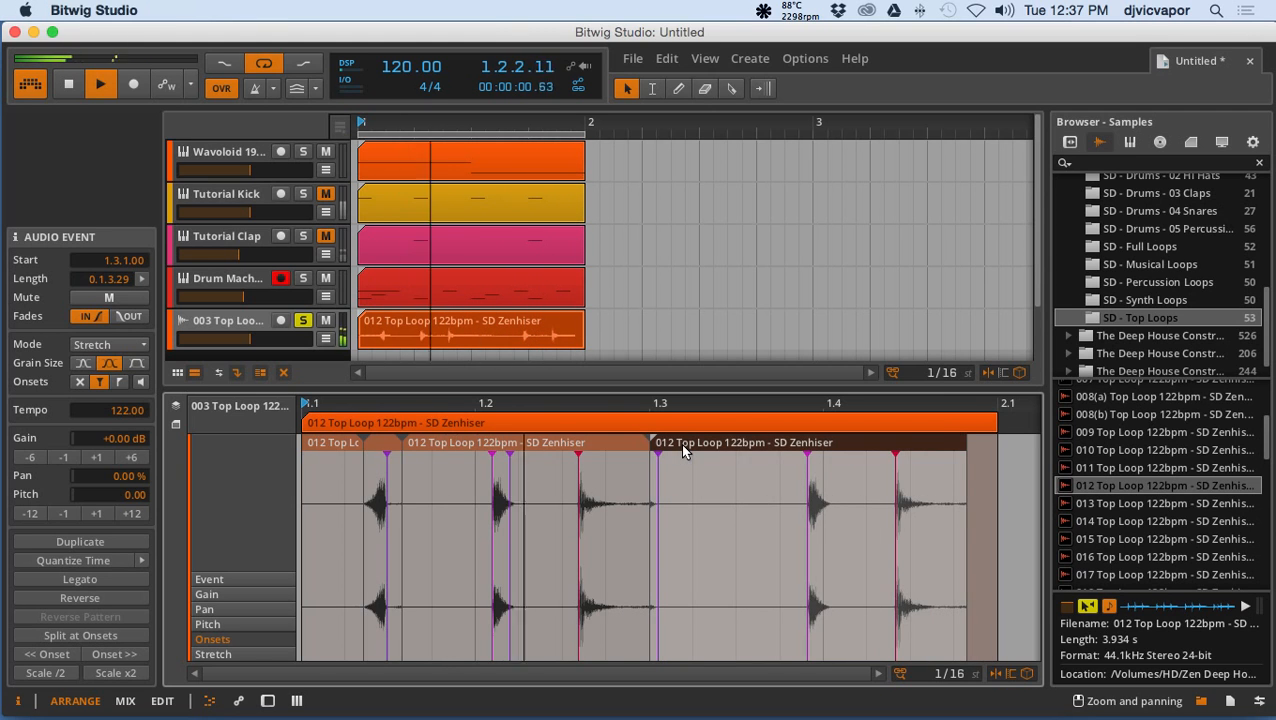
{"action": "left_click_drag", "start_coordinate": [683, 450], "coordinate": [643, 452]}
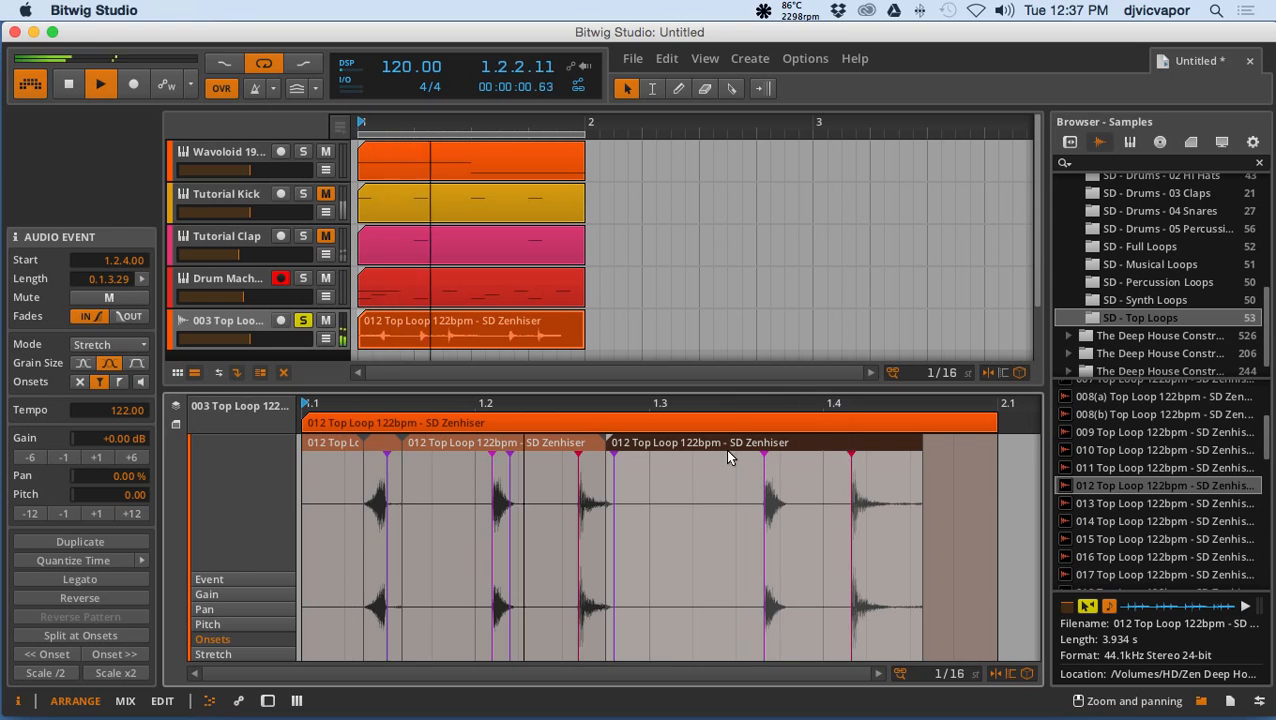
Step: Add an onset after the next hit in the moved event and split the event at 1.3.3.92
{"action": "double_click", "coordinate": [786, 472]}
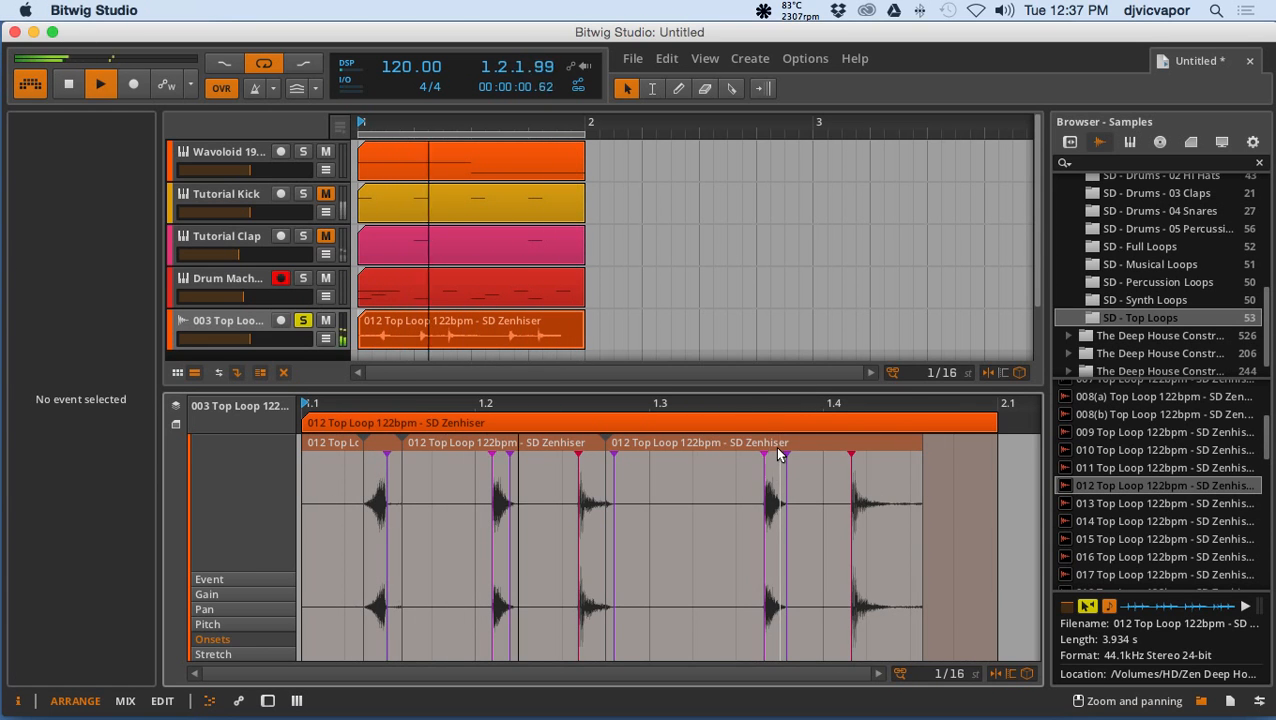
{"action": "double_click", "coordinate": [777, 448]}
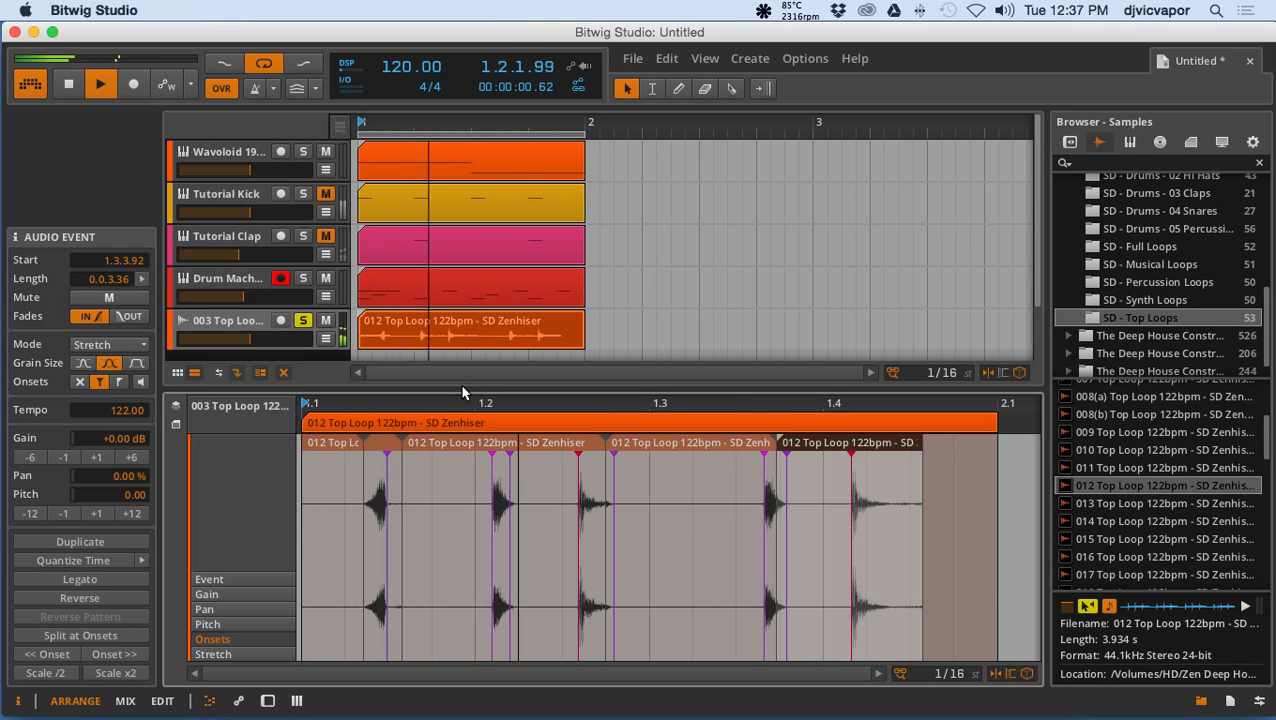
Step: Bounce the edited 012 Top Loop clip to a new audio track with Post-Fader as the source and solo that track
{"action": "left_click_drag", "start_coordinate": [462, 387], "coordinate": [466, 470]}
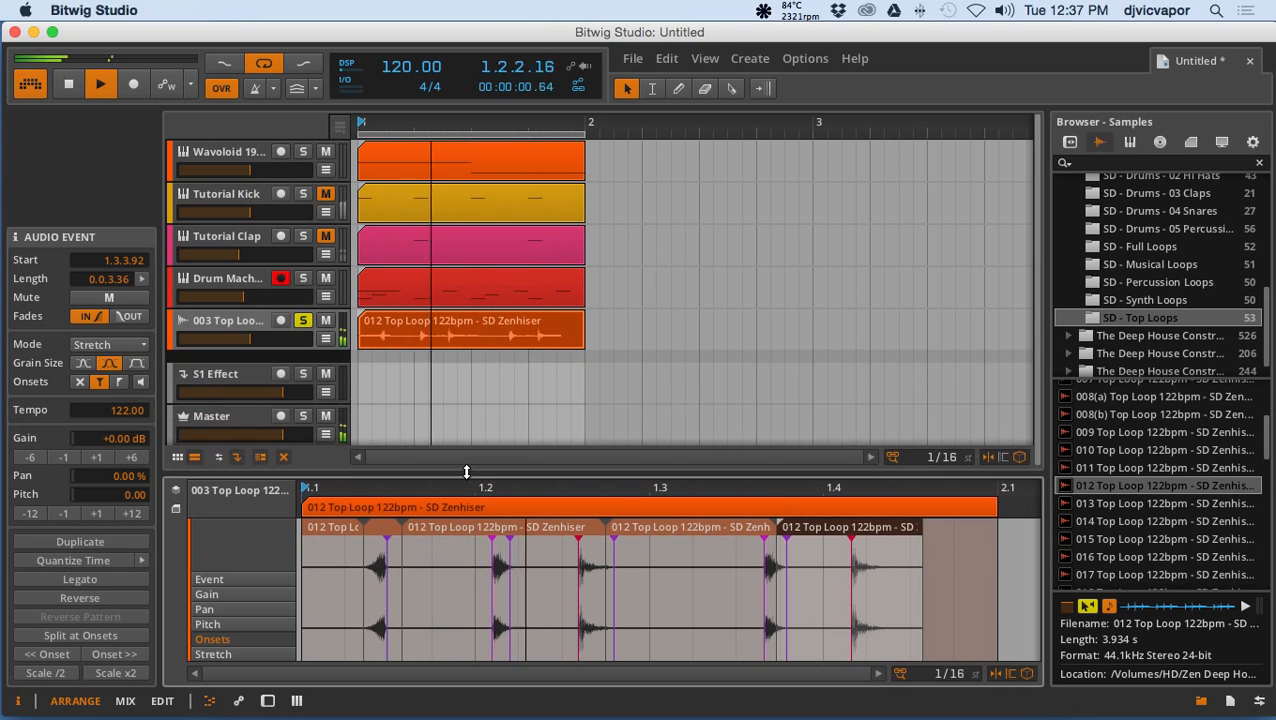
{"action": "scroll", "coordinate": [374, 333], "scroll_direction": "down", "scroll_amount": 1}
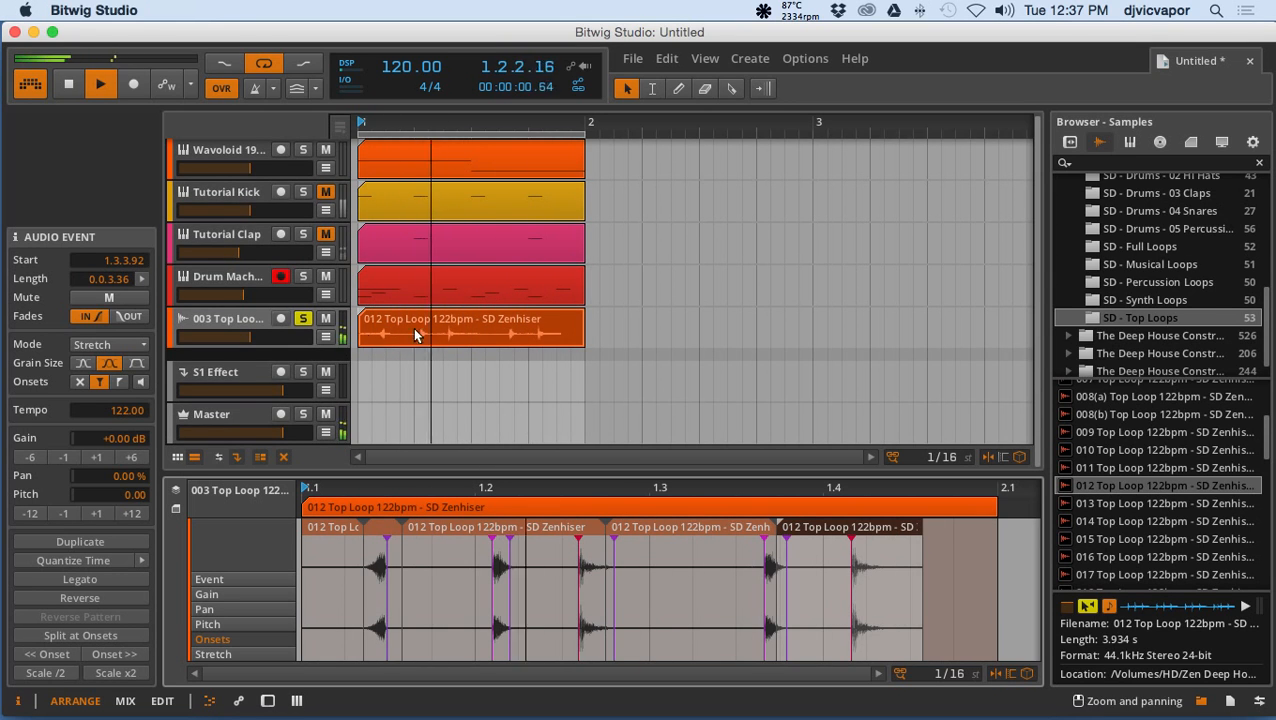
{"action": "right_click", "coordinate": [490, 329]}
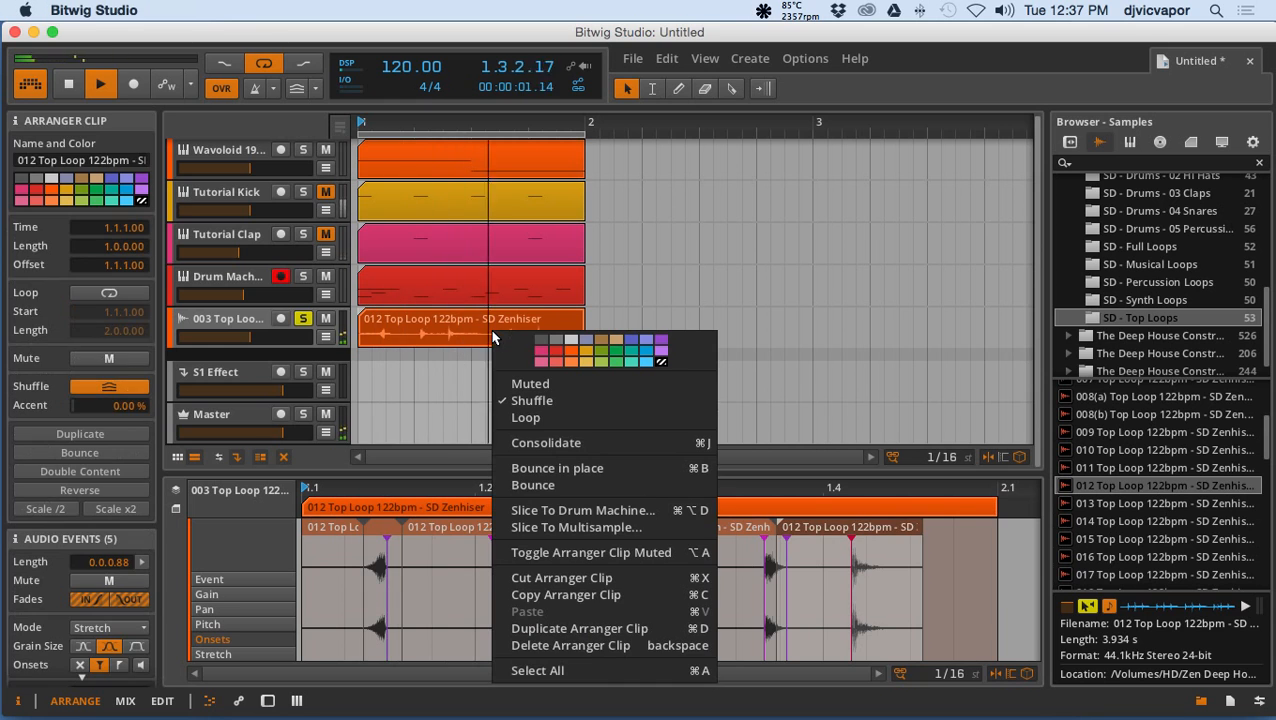
{"action": "left_click", "coordinate": [531, 484]}
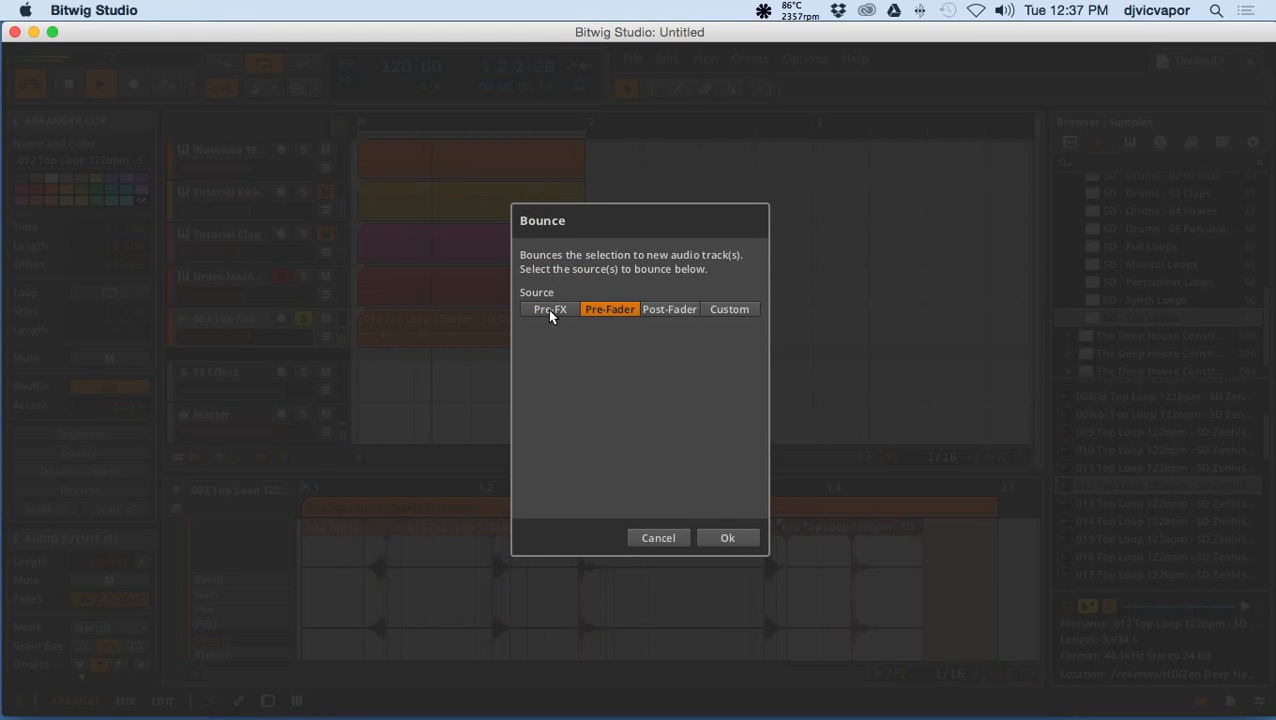
{"action": "left_click", "coordinate": [681, 310]}
{"action": "left_click", "coordinate": [727, 538]}
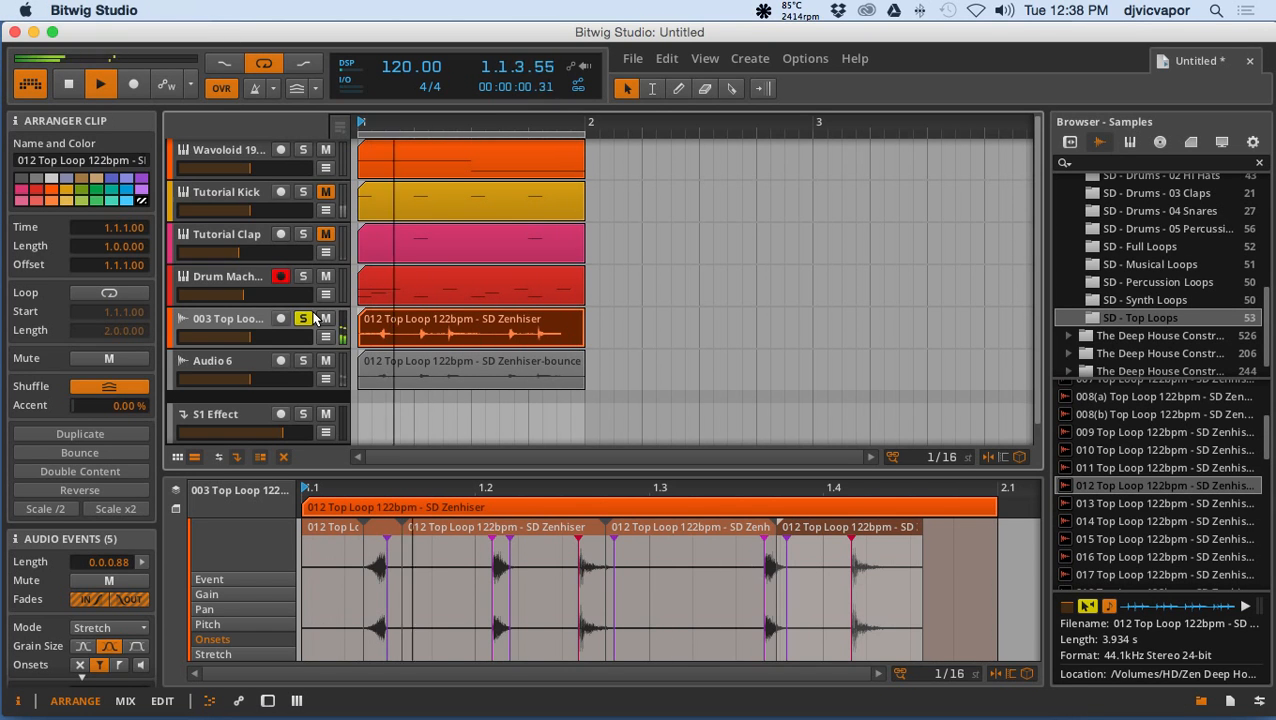
{"action": "left_click", "coordinate": [303, 361]}
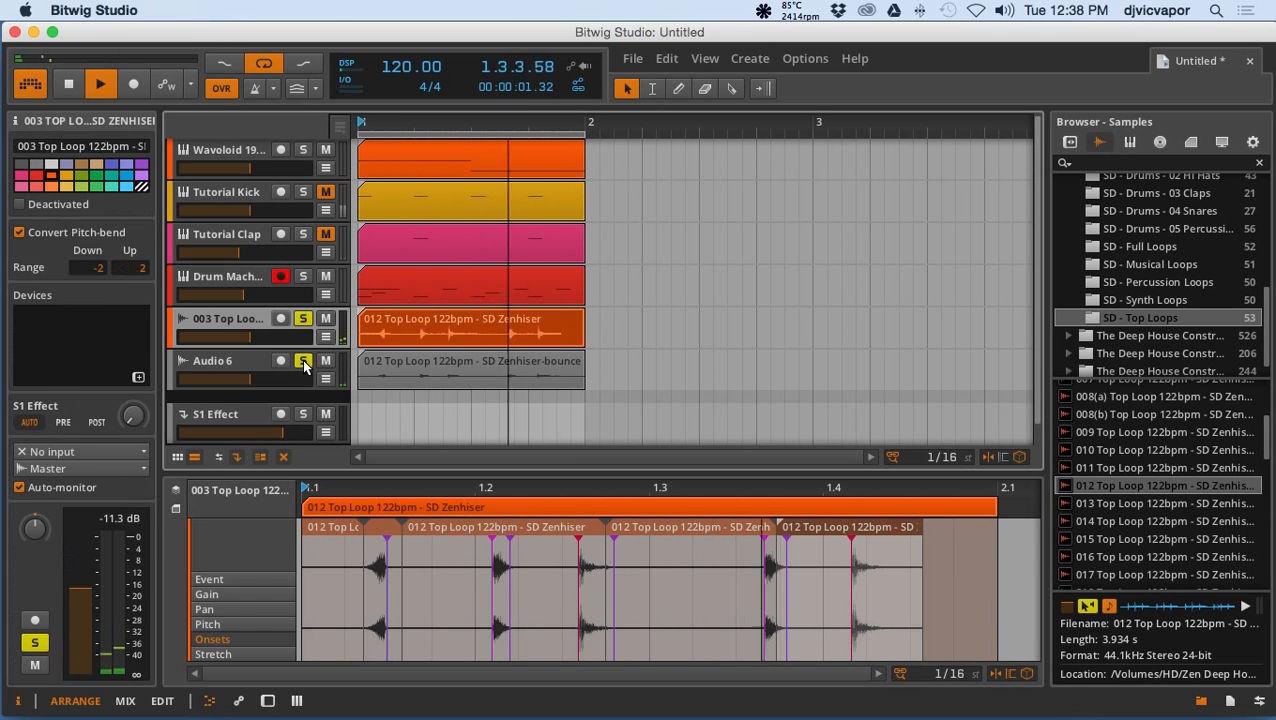
Step: Show the bounced clip on Audio 6, mute the 003 Top Loop track and make Audio 6 the only soloed track
{"action": "left_click", "coordinate": [453, 364]}
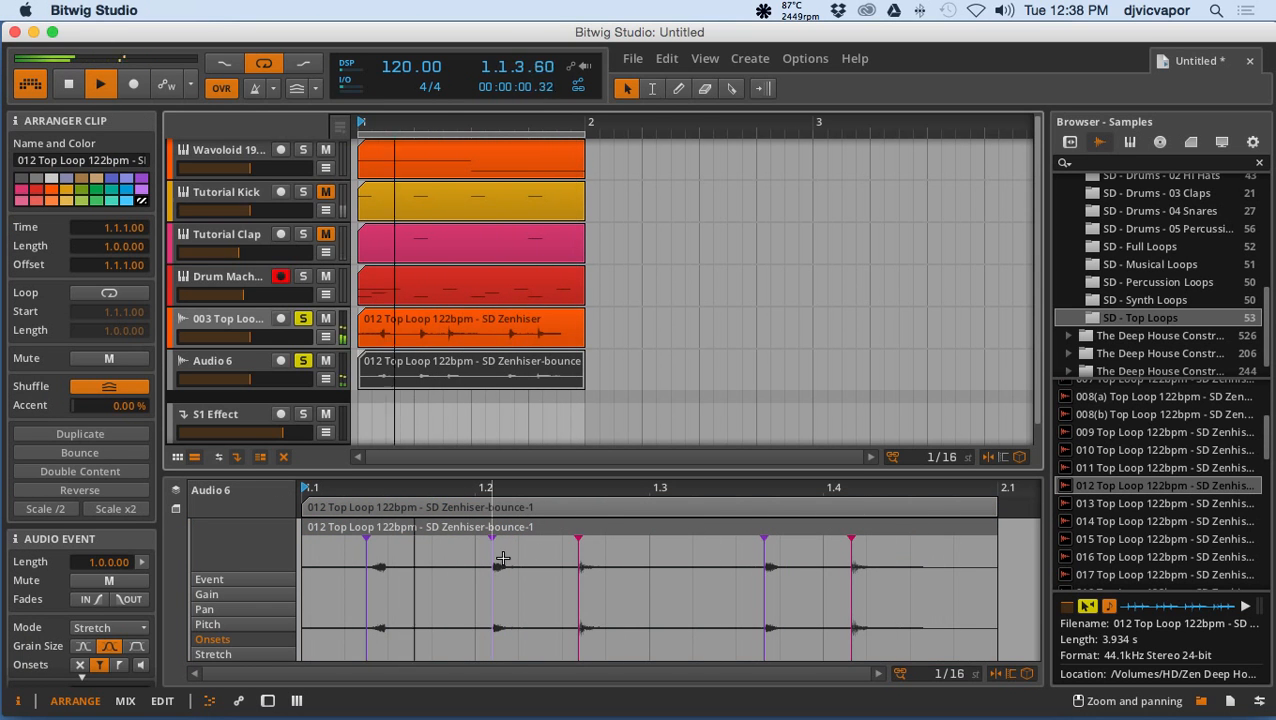
{"action": "left_click", "coordinate": [322, 326]}
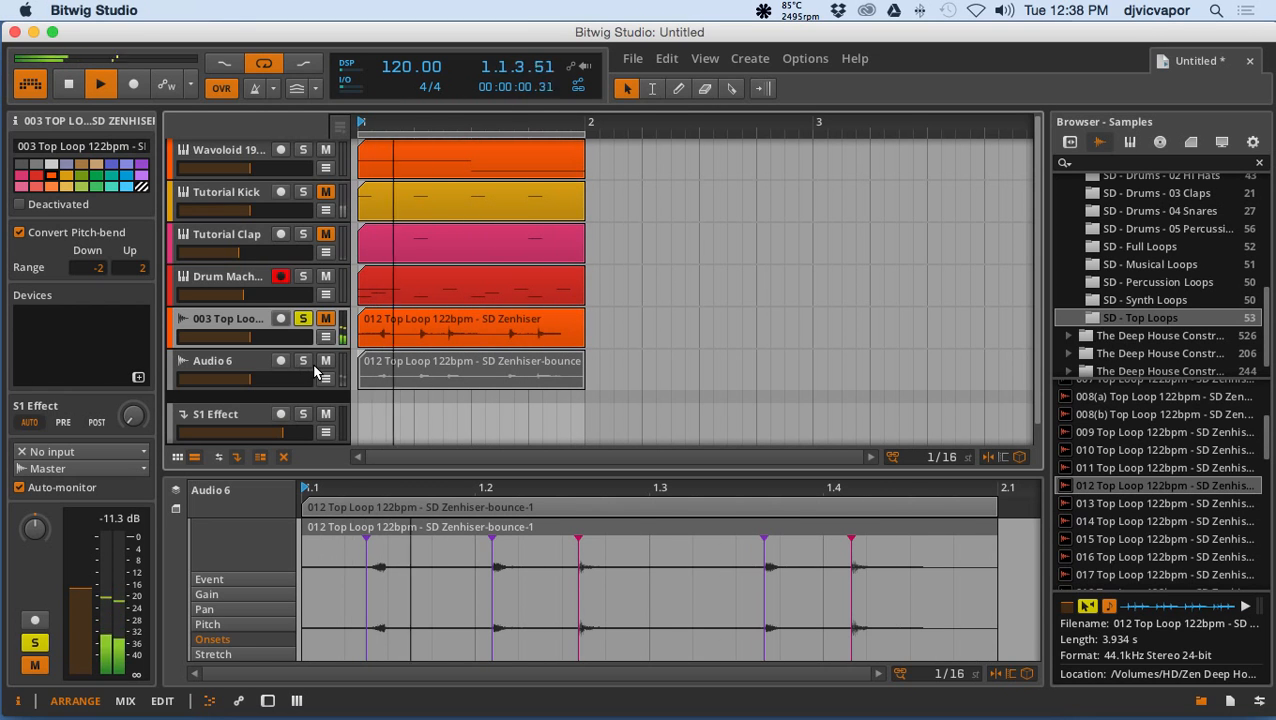
{"action": "left_click", "coordinate": [255, 368]}
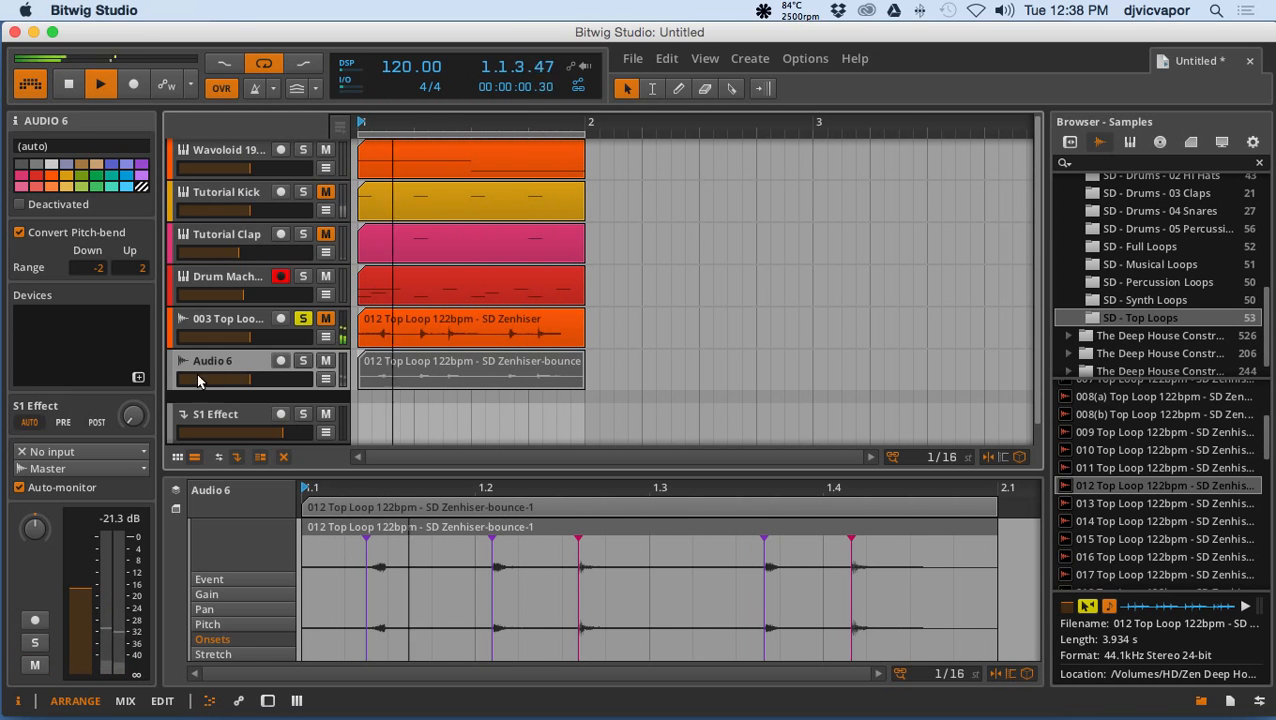
{"action": "left_click", "coordinate": [300, 319]}
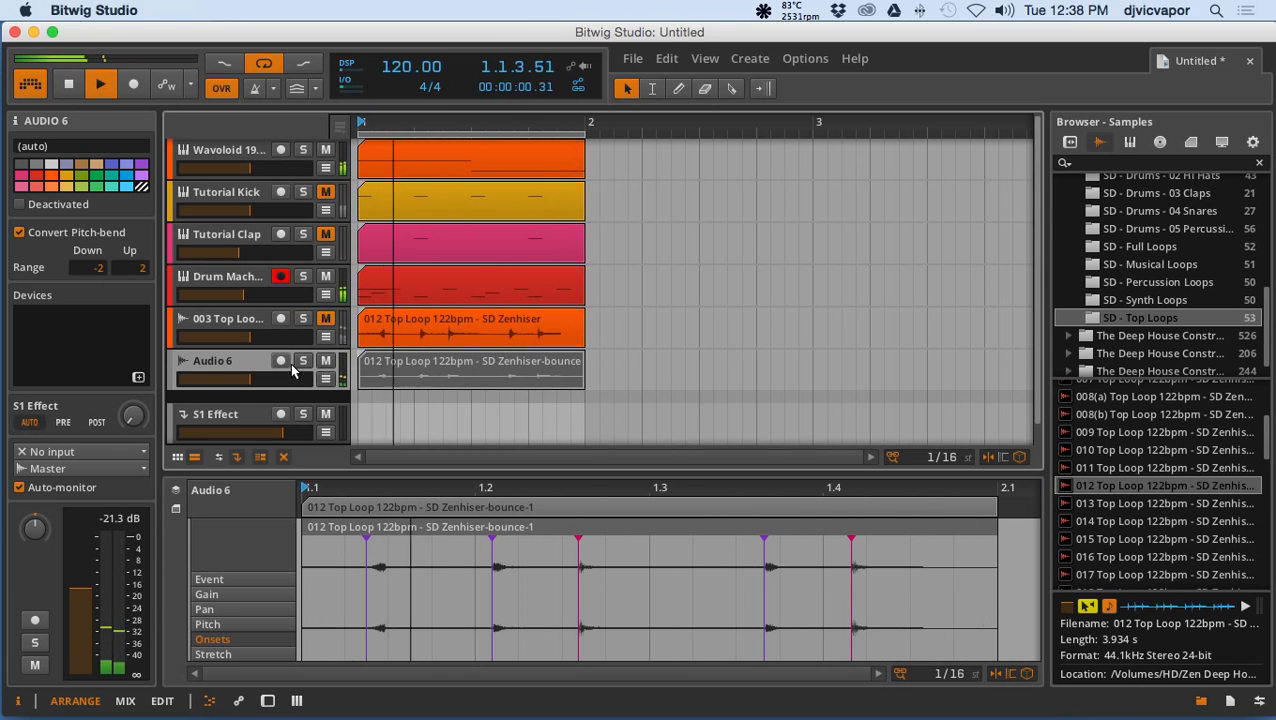
{"action": "left_click", "coordinate": [303, 361]}
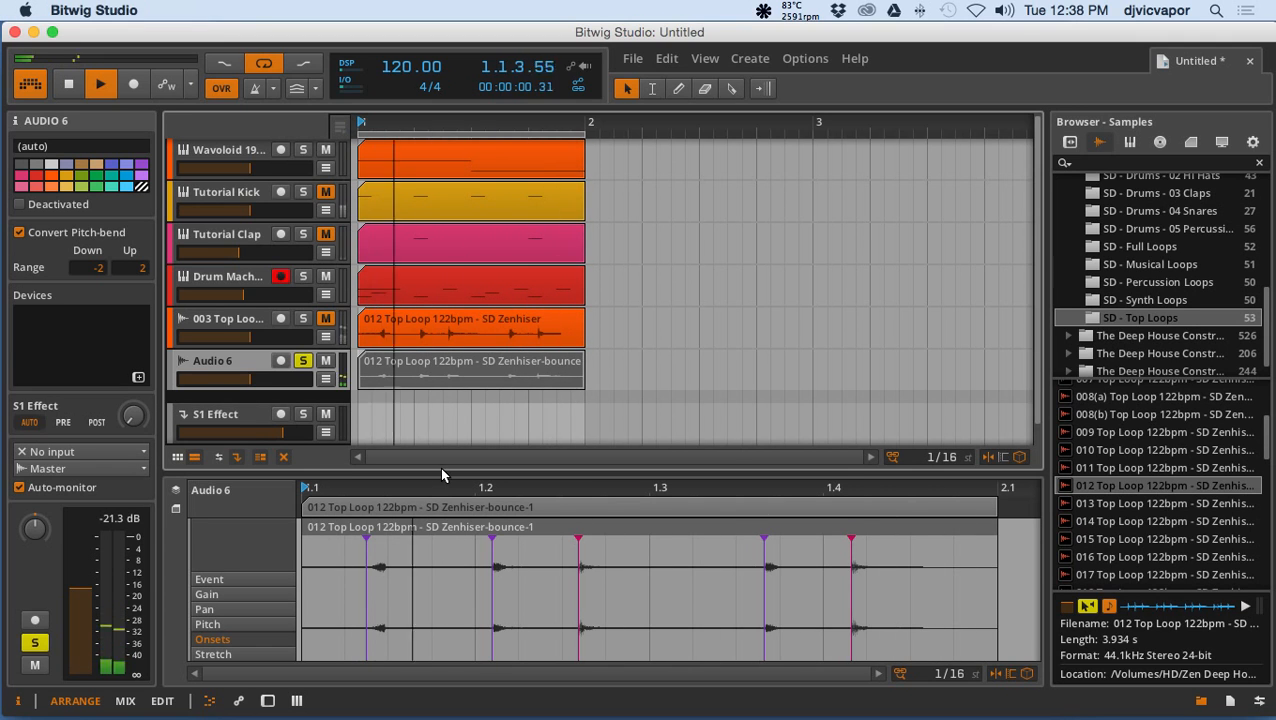
Step: Open the bounced Audio 6 clip for editing and resize the detail area to examine its waveform and onsets
{"action": "left_click_drag", "start_coordinate": [440, 467], "coordinate": [437, 485]}
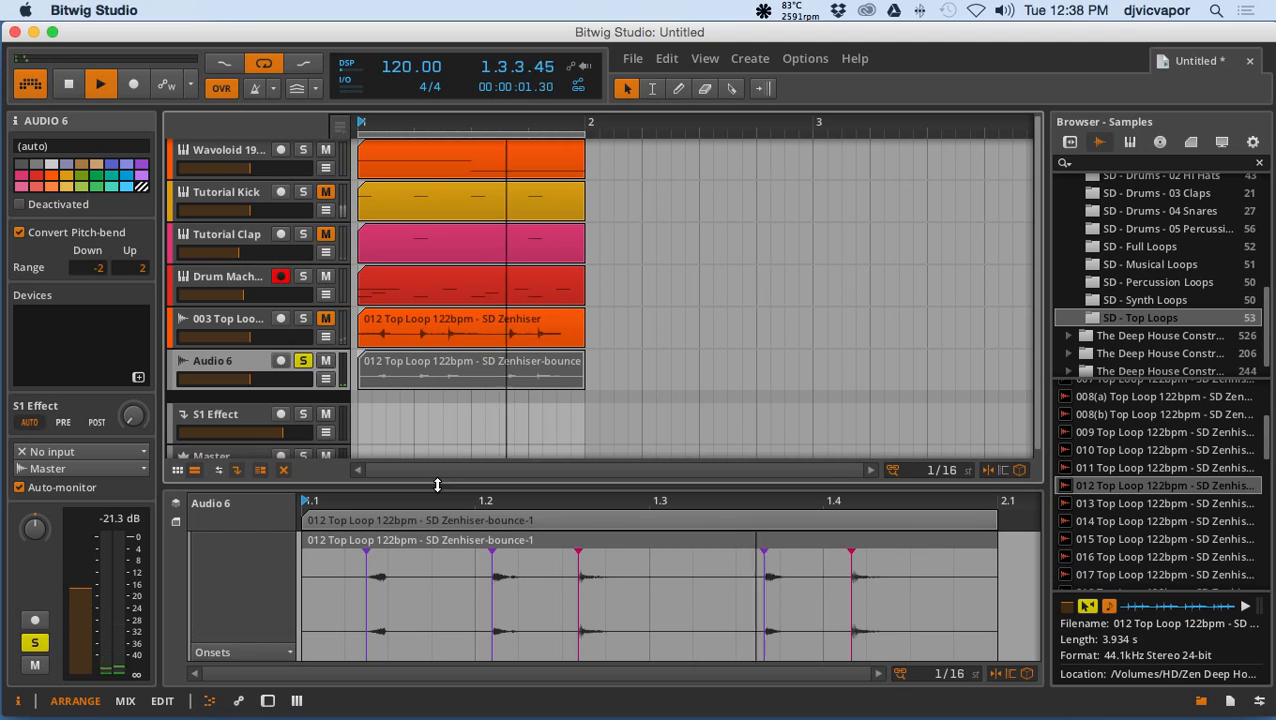
{"action": "left_click", "coordinate": [433, 373]}
{"action": "left_click_drag", "start_coordinate": [447, 486], "coordinate": [465, 443]}
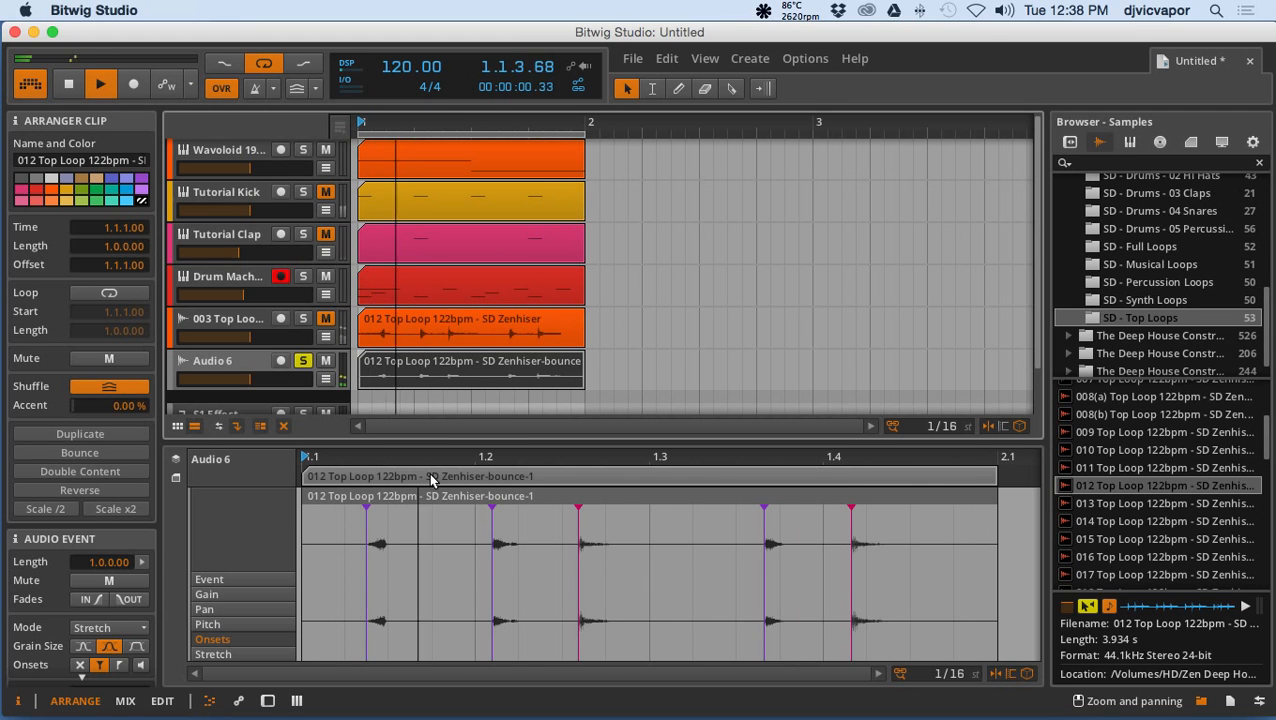
{"action": "left_click_drag", "start_coordinate": [440, 440], "coordinate": [444, 500]}
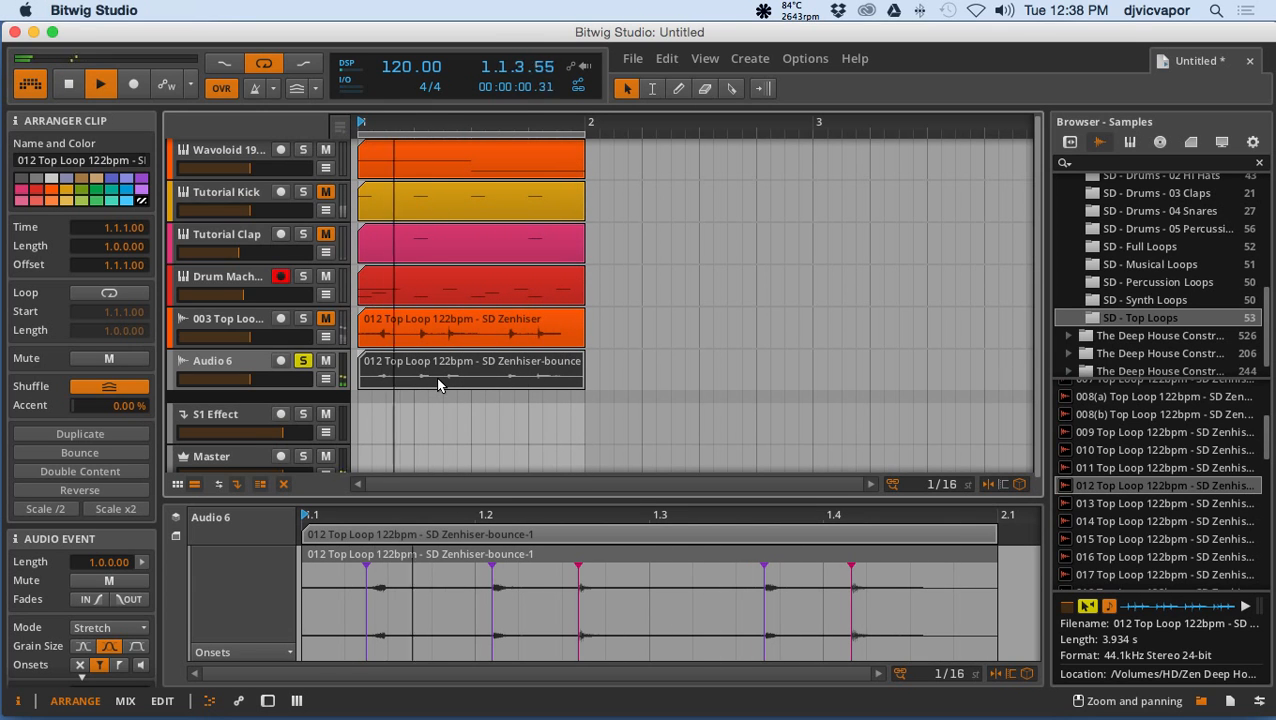
Step: Show the Drum Machine track's devices and solo that track in place of Audio 6
{"action": "left_click", "coordinate": [249, 282]}
{"action": "key", "text": "d"}
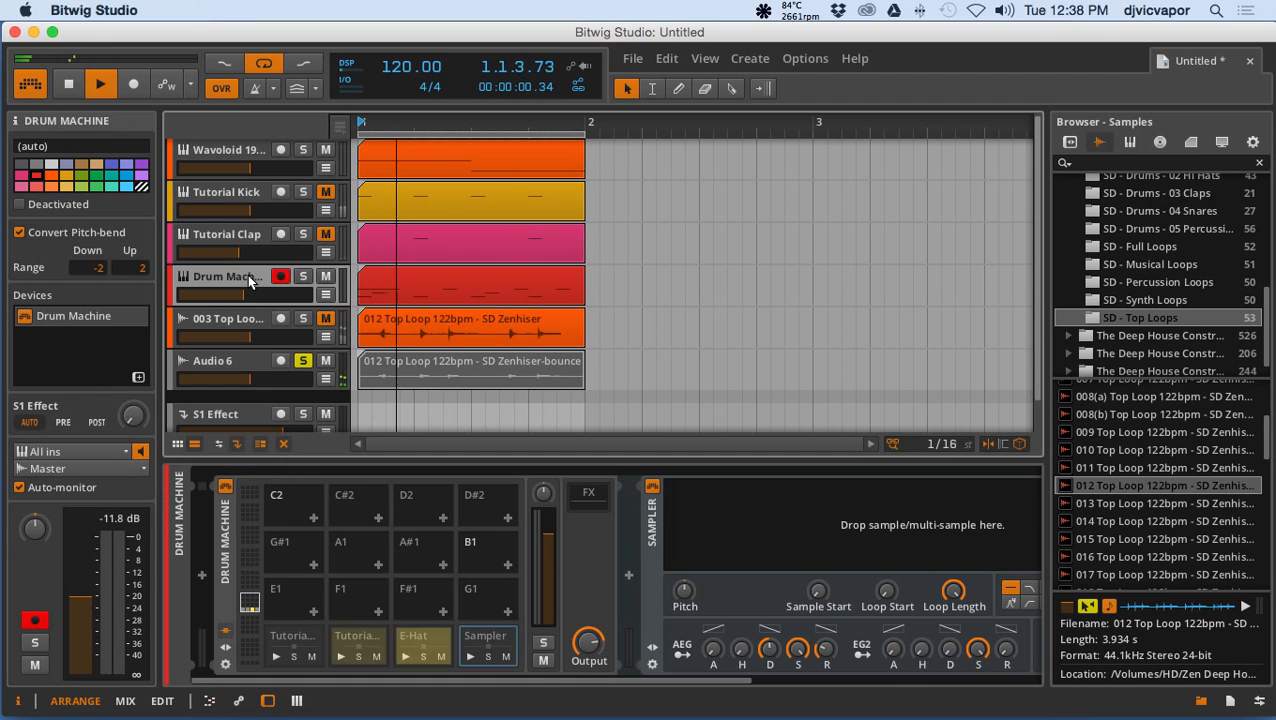
{"action": "left_click", "coordinate": [303, 276]}
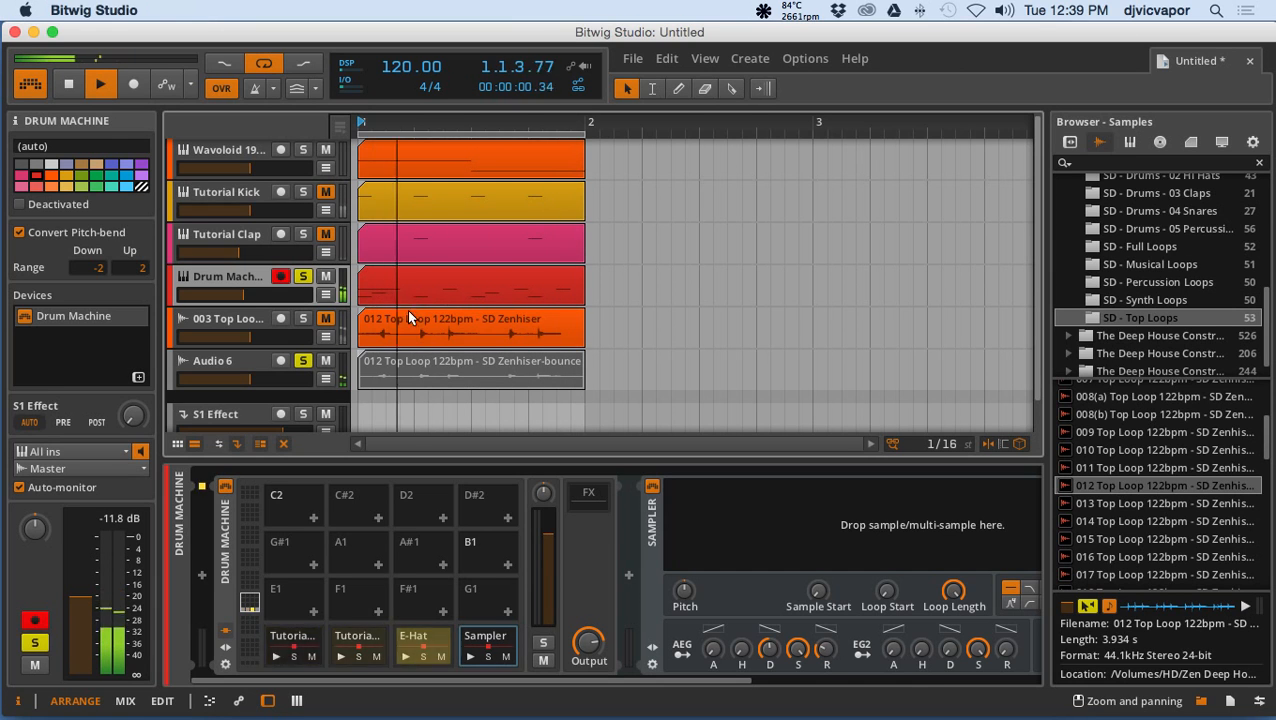
{"action": "left_click", "coordinate": [303, 361]}
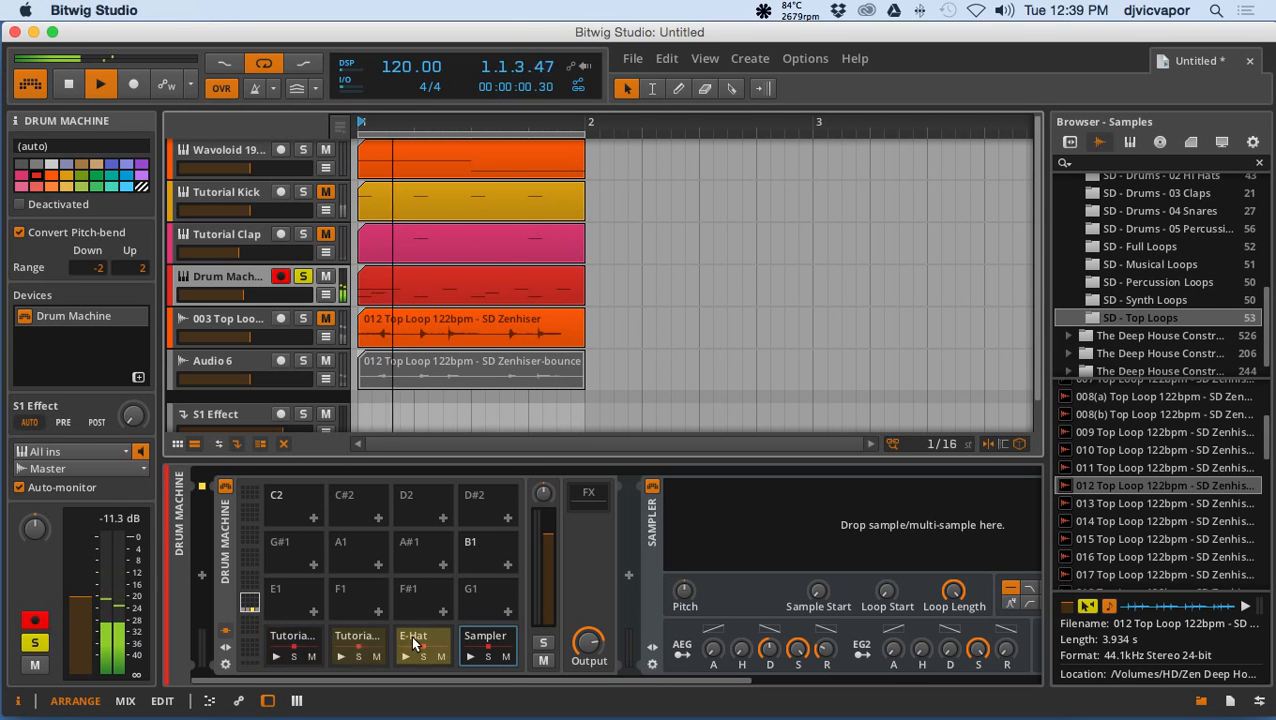
Step: Add a Sampler to the Drum Machine's E1 pad and load the bounced Audio 6 clip into it
{"action": "left_click", "coordinate": [314, 612]}
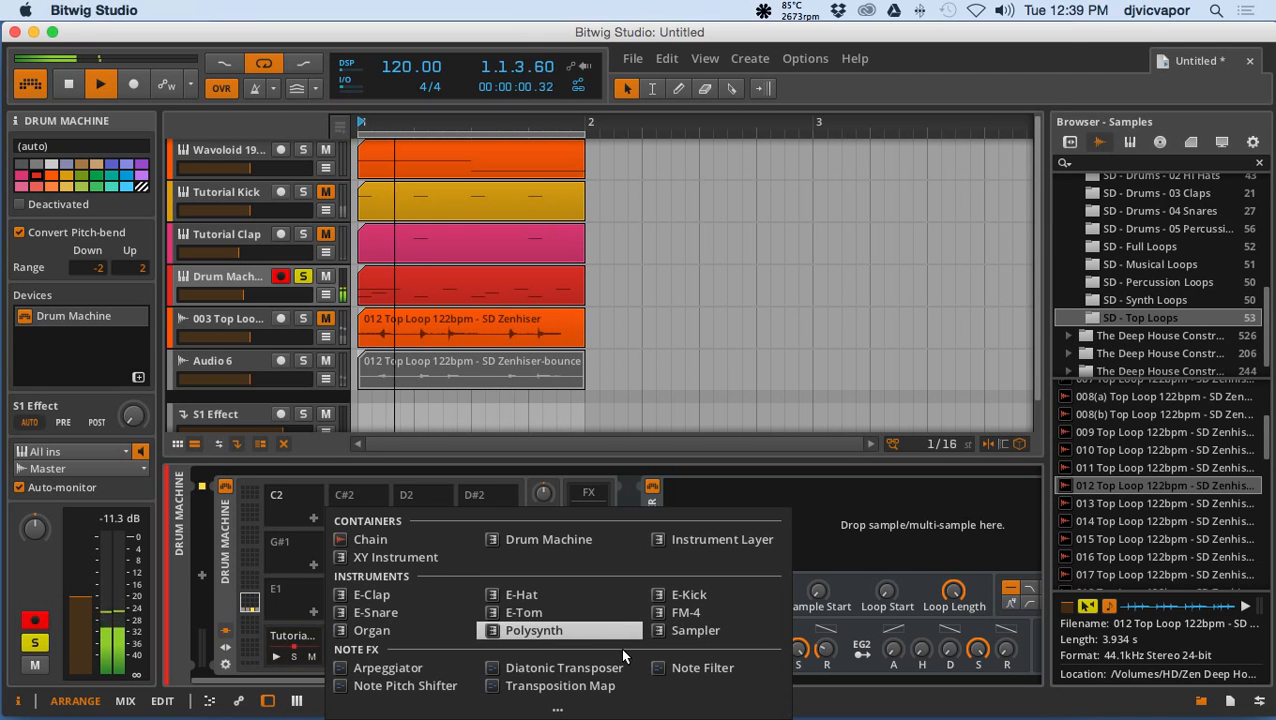
{"action": "left_click", "coordinate": [664, 630]}
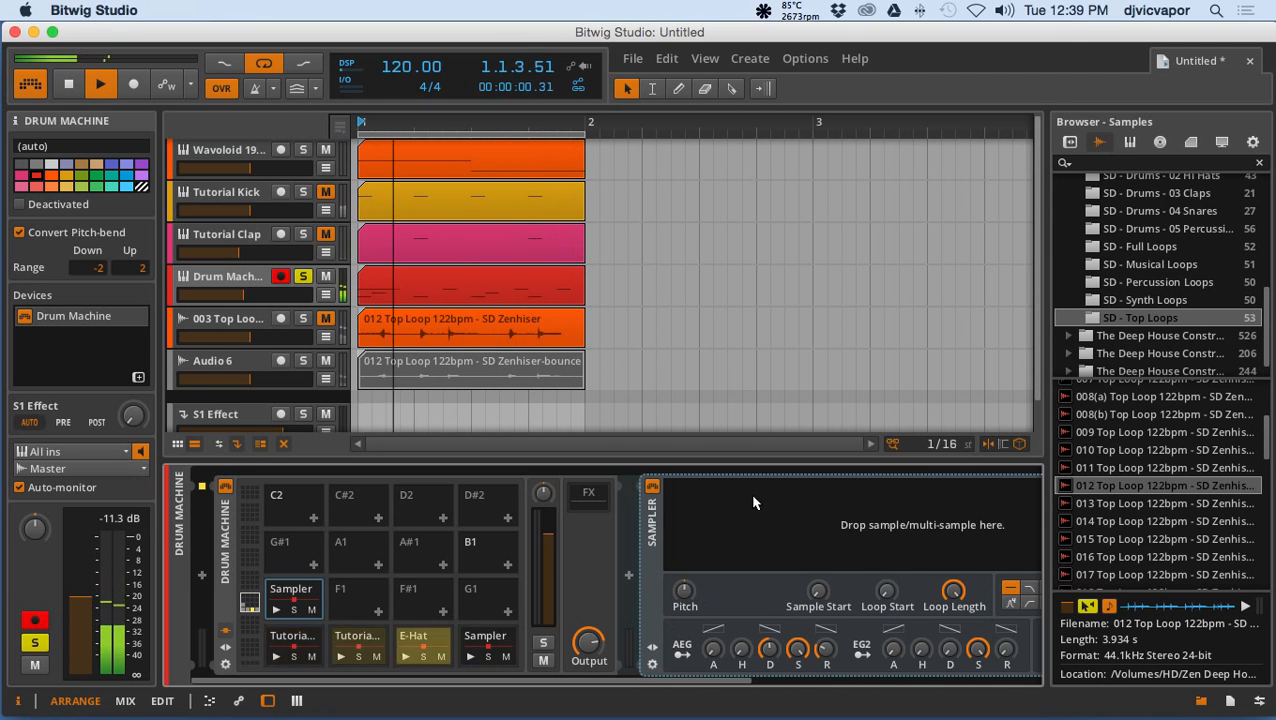
{"action": "left_click", "coordinate": [412, 369]}
{"action": "left_click_drag", "start_coordinate": [411, 367], "coordinate": [765, 522]}
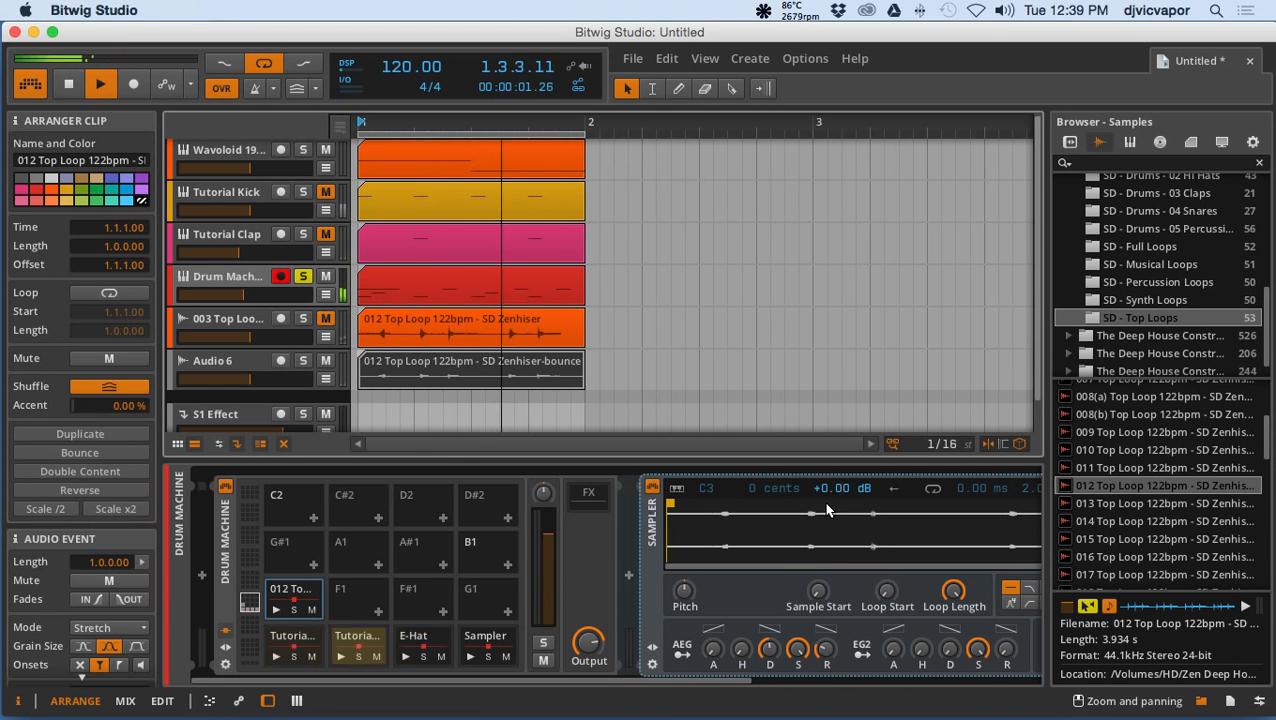
Step: Add a D#1 note with a length of 0.0.1.00 at 1.1.4.00 in the Drum Machine clip
{"action": "left_click", "coordinate": [251, 286]}
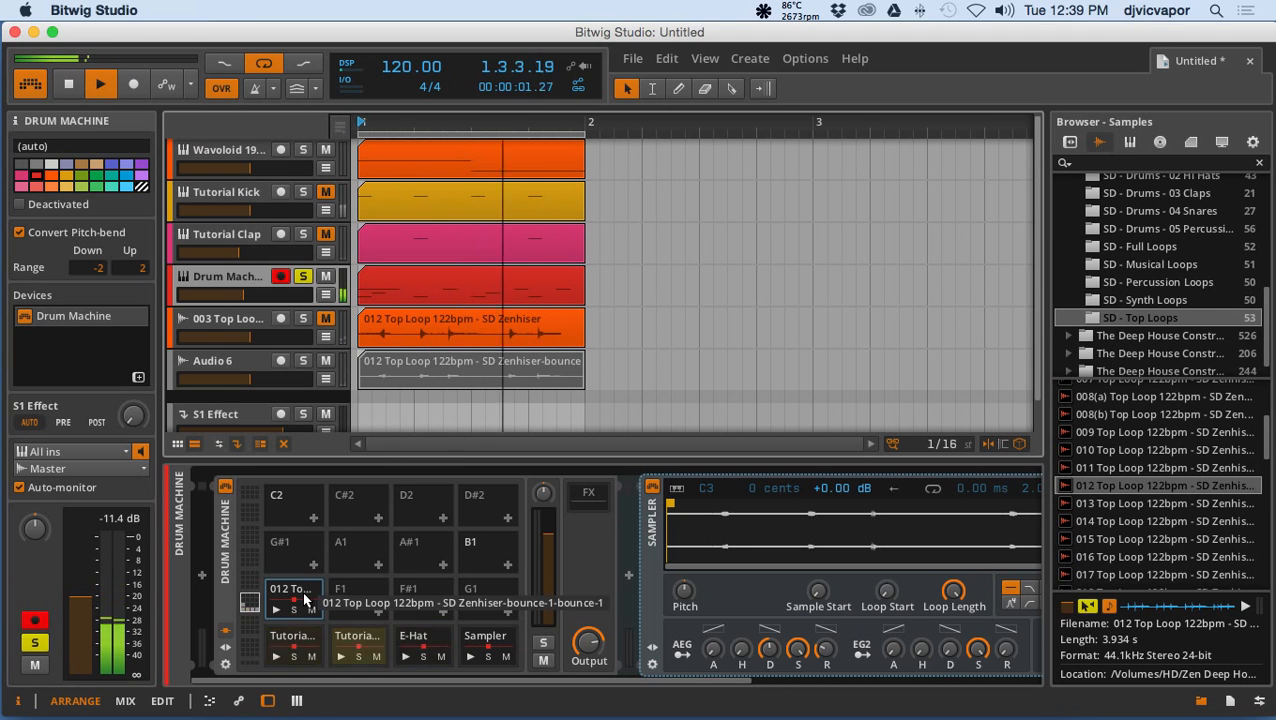
{"action": "double_click", "coordinate": [399, 290]}
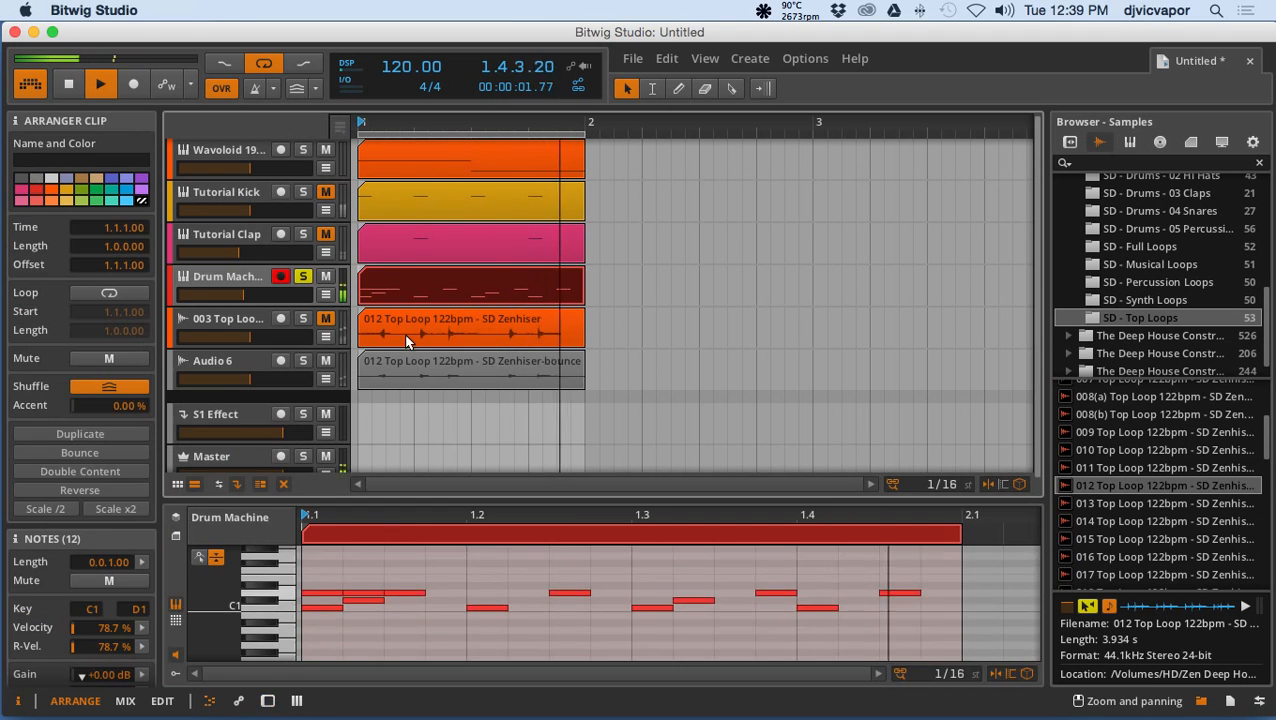
{"action": "double_click", "coordinate": [440, 586]}
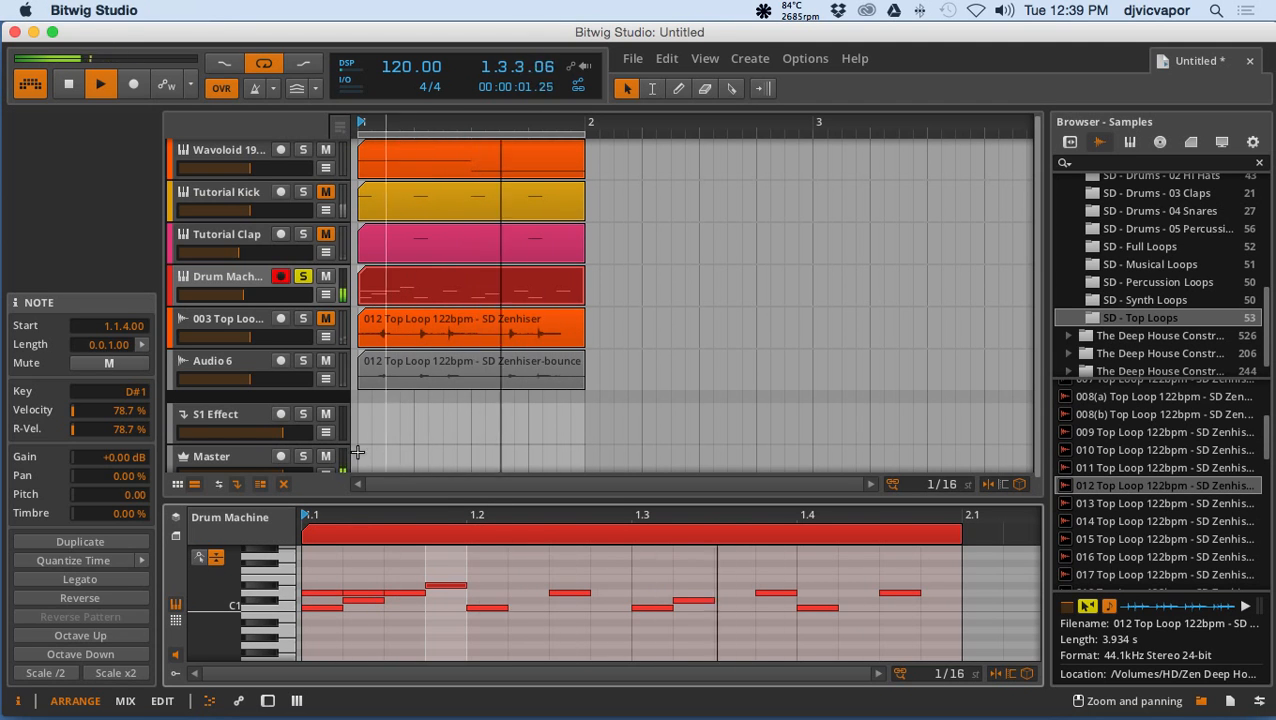
Step: Try moving the bounced loop's Sampler pad in the Drum Machine from E1 to F1
{"action": "left_click", "coordinate": [250, 288]}
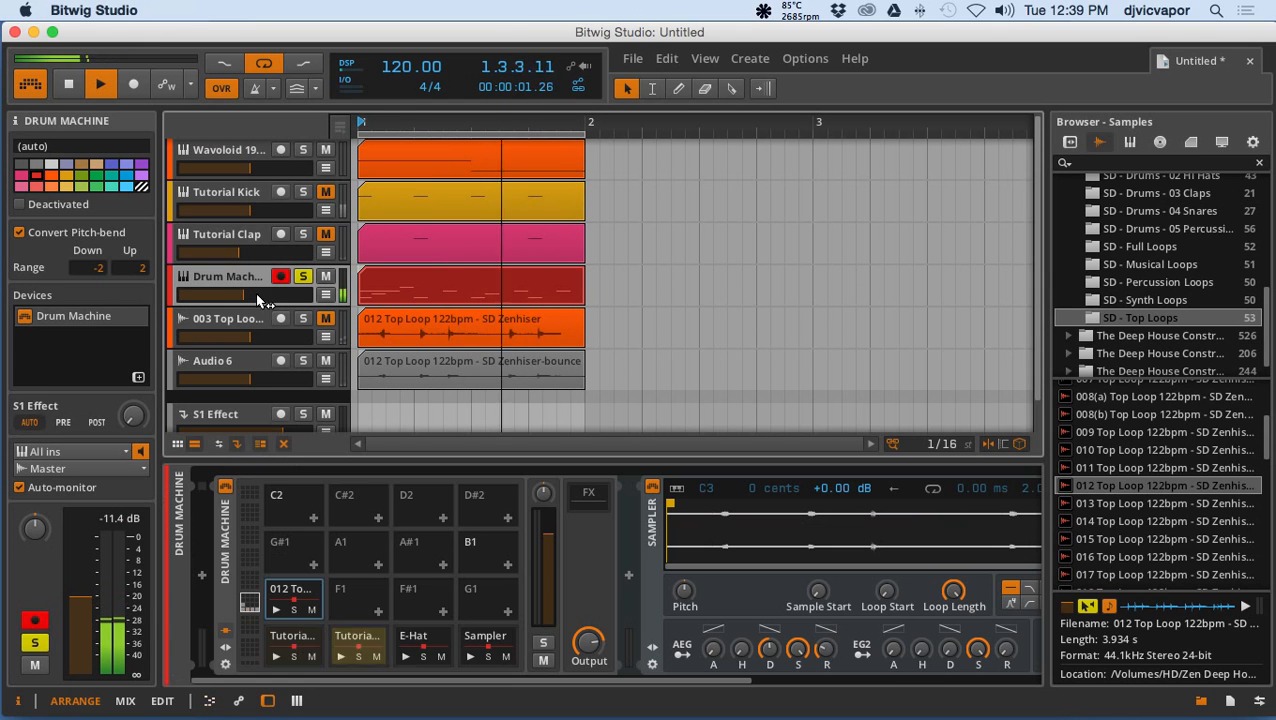
{"action": "key", "text": "d"}
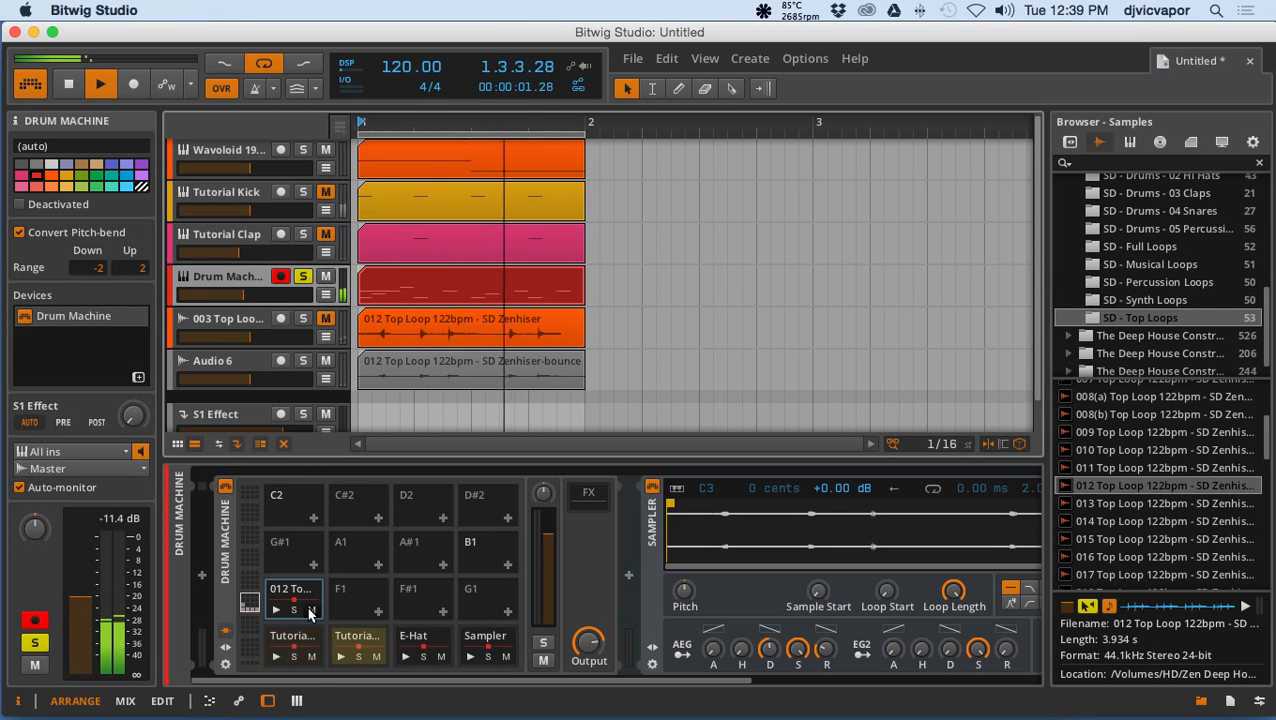
{"action": "left_click", "coordinate": [307, 600]}
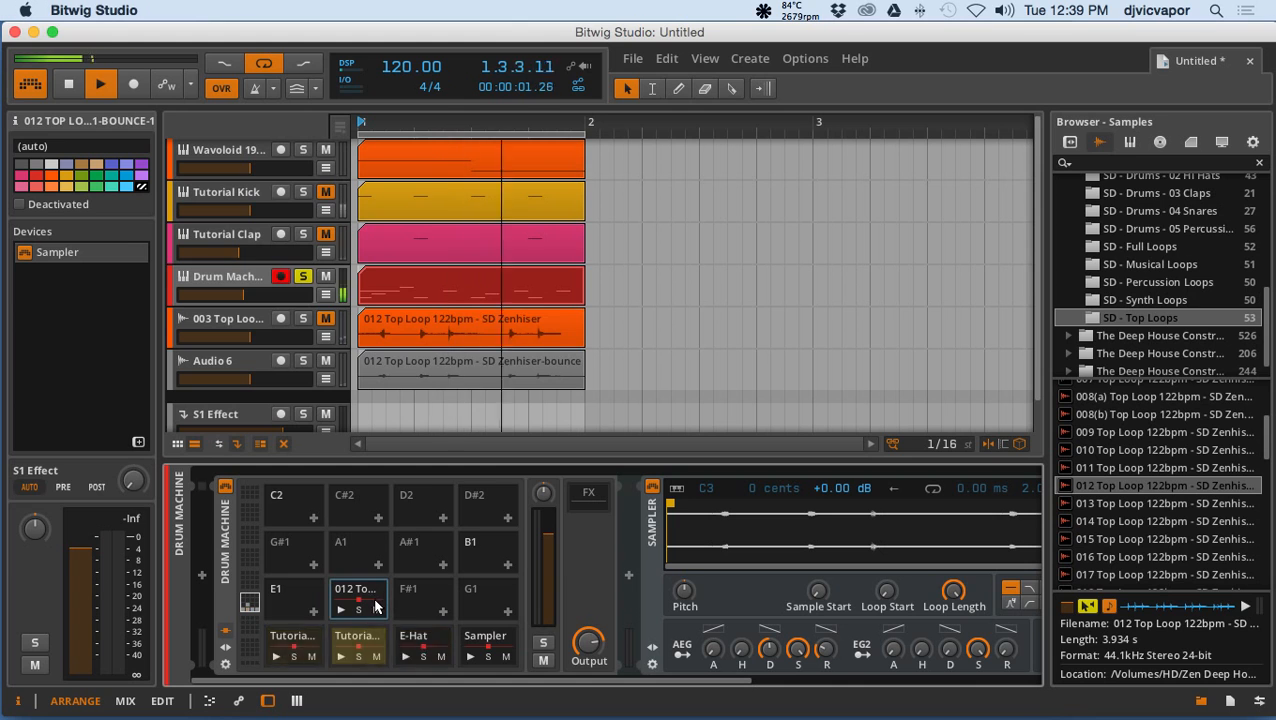
{"action": "left_click", "coordinate": [252, 282]}
Step: In the Drum Machine clip, move the D#1 note at 1.1.4.00 up to E1 and lengthen it to 0.2.1.00
{"action": "double_click", "coordinate": [400, 285]}
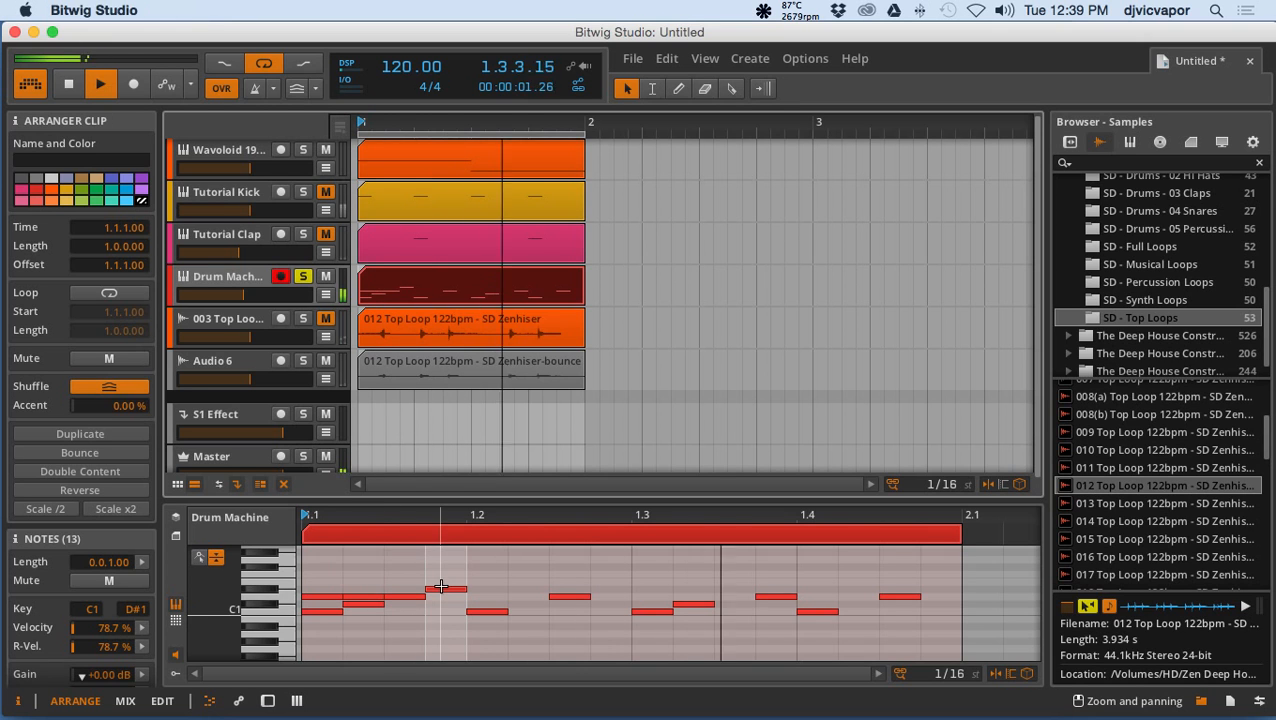
{"action": "left_click", "coordinate": [277, 600]}
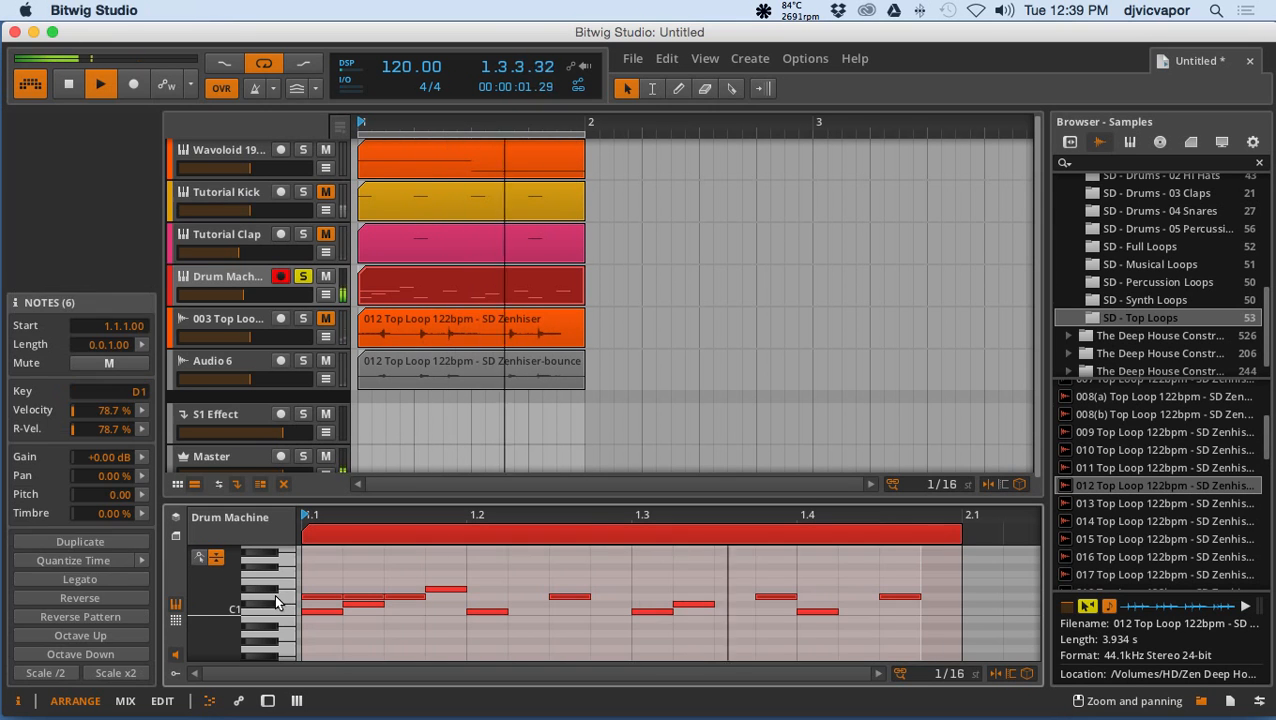
{"action": "left_click", "coordinate": [283, 583]}
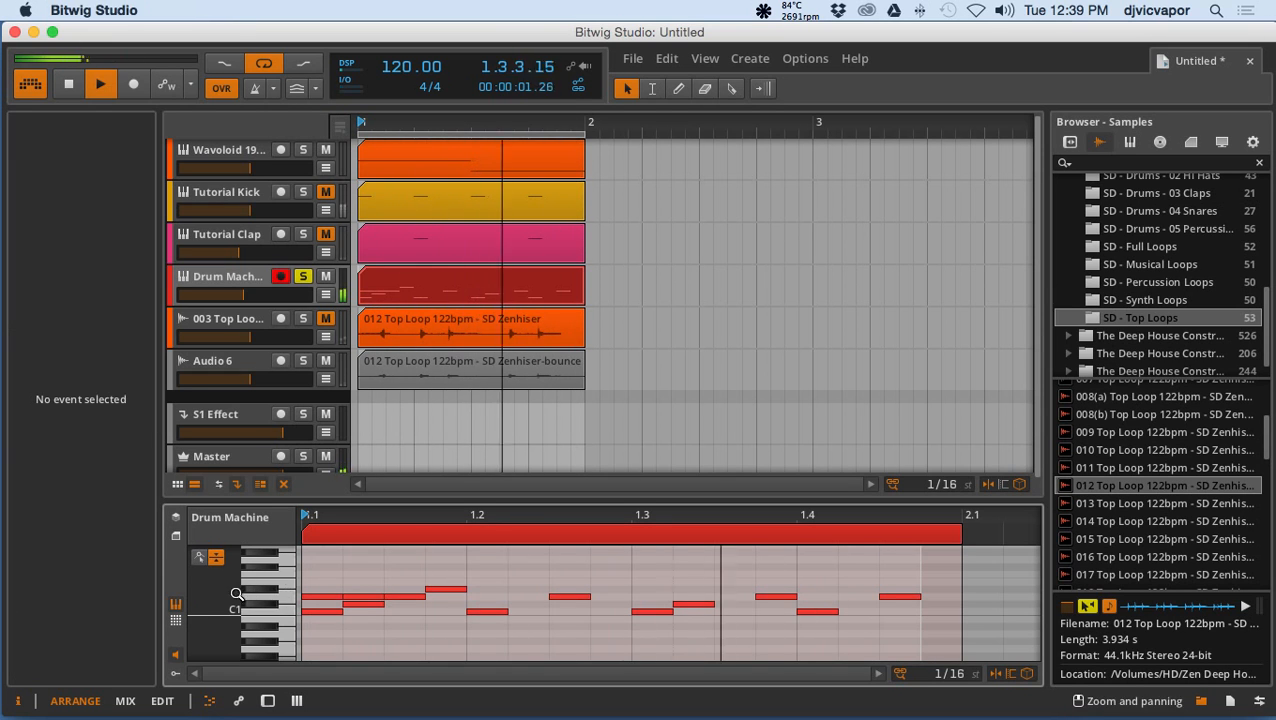
{"action": "left_click_drag", "start_coordinate": [237, 594], "coordinate": [266, 606]}
{"action": "left_click", "coordinate": [450, 596]}
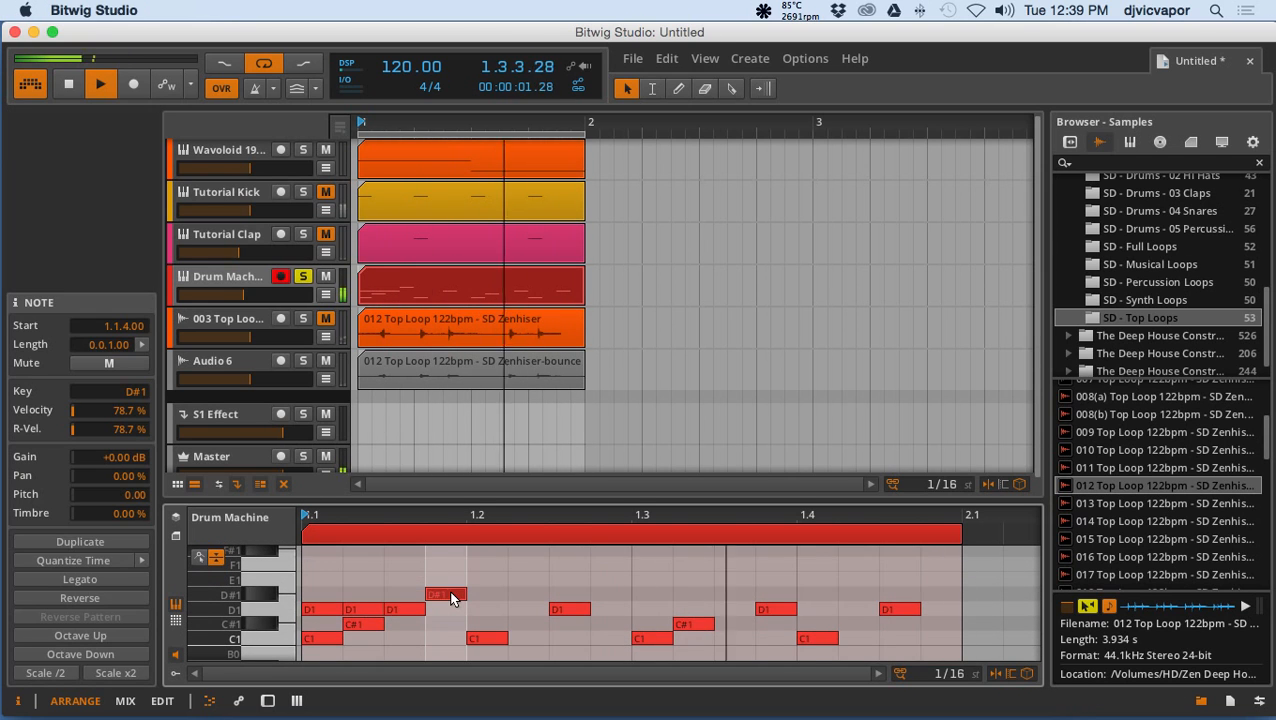
{"action": "left_click_drag", "start_coordinate": [450, 597], "coordinate": [449, 581]}
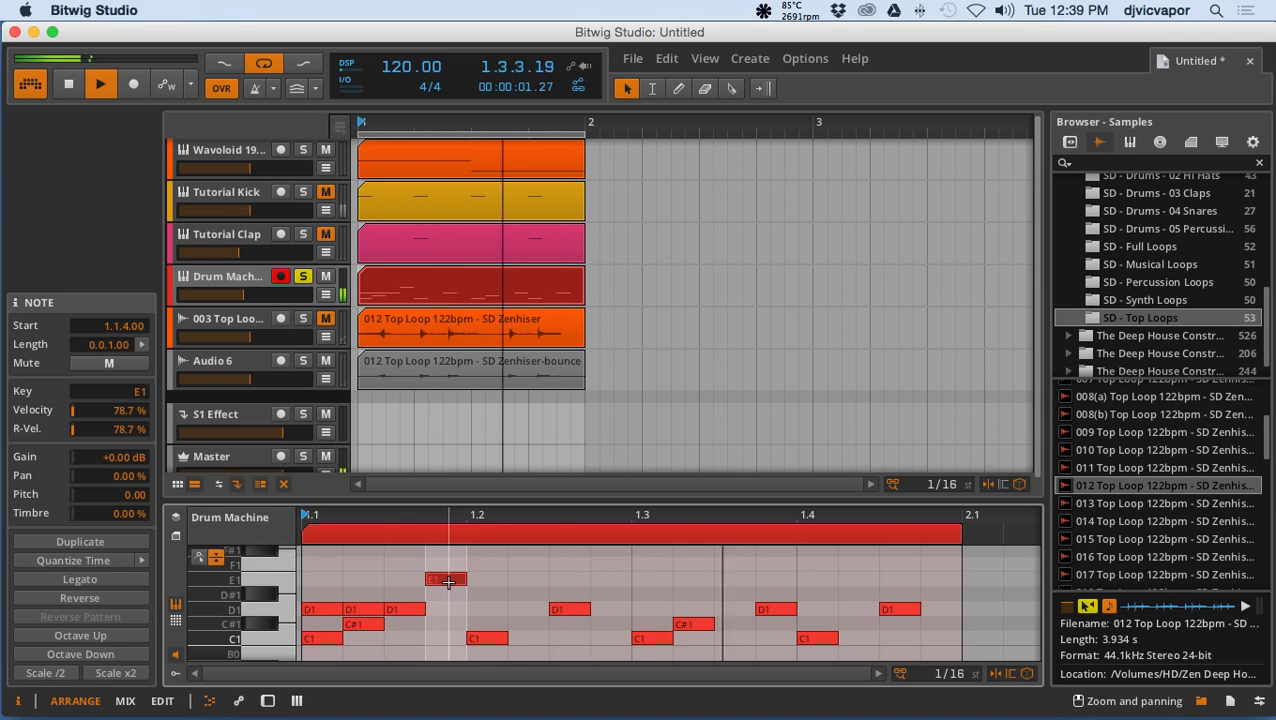
{"action": "left_click_drag", "start_coordinate": [465, 580], "coordinate": [624, 589]}
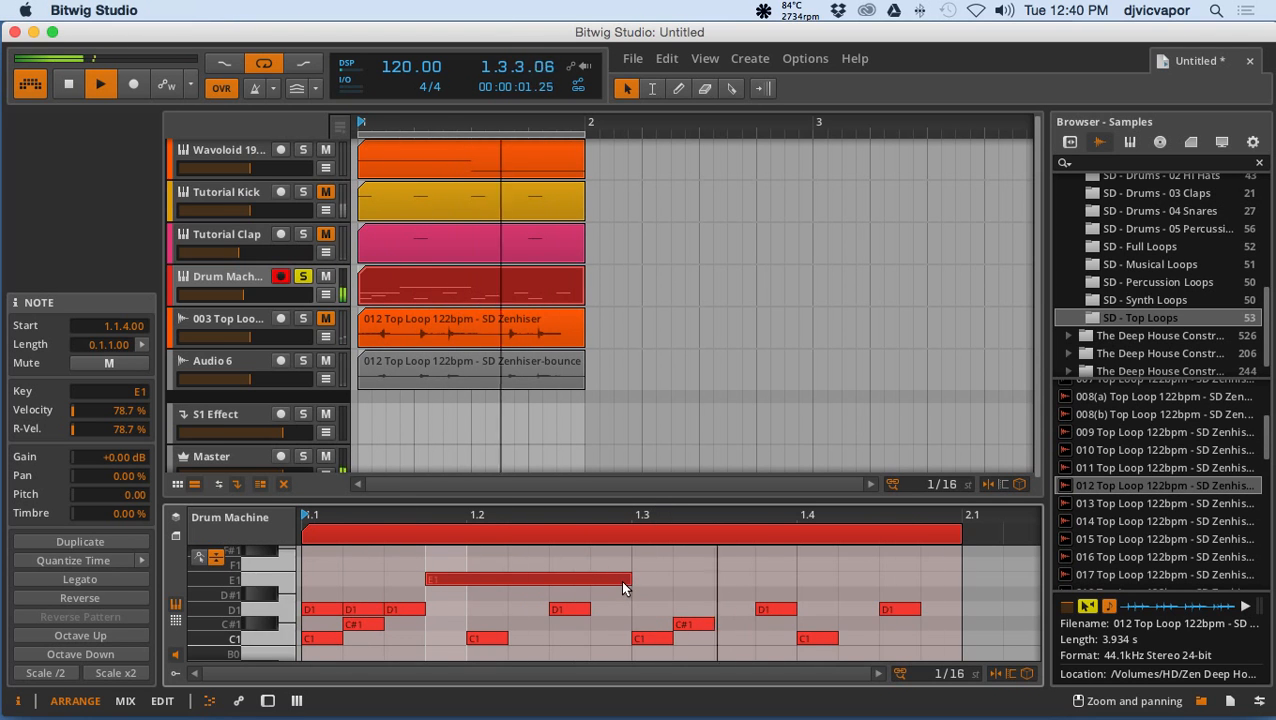
{"action": "left_click_drag", "start_coordinate": [627, 578], "coordinate": [790, 572]}
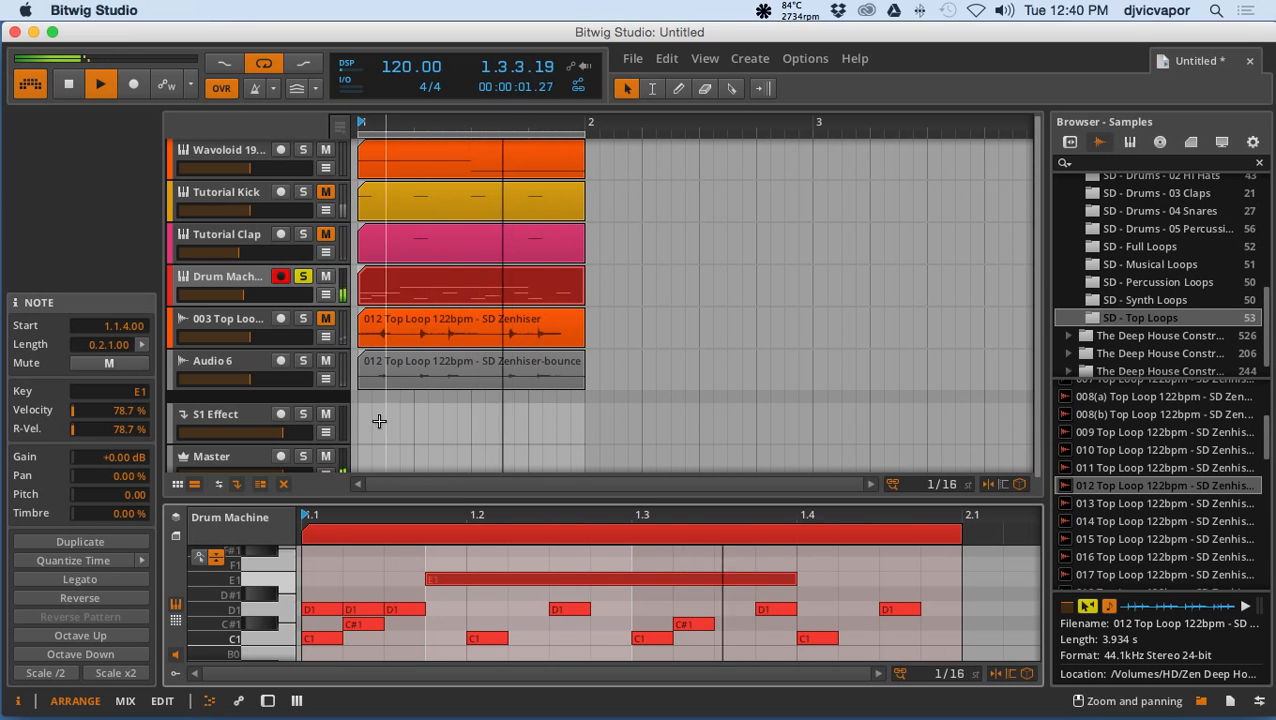
Step: Open the Drum Machine's devices, select the E1 pad, hide the browser and examine the Sampler's start, loop, envelope and LFO controls
{"action": "left_click", "coordinate": [253, 280]}
{"action": "double_click", "coordinate": [254, 280]}
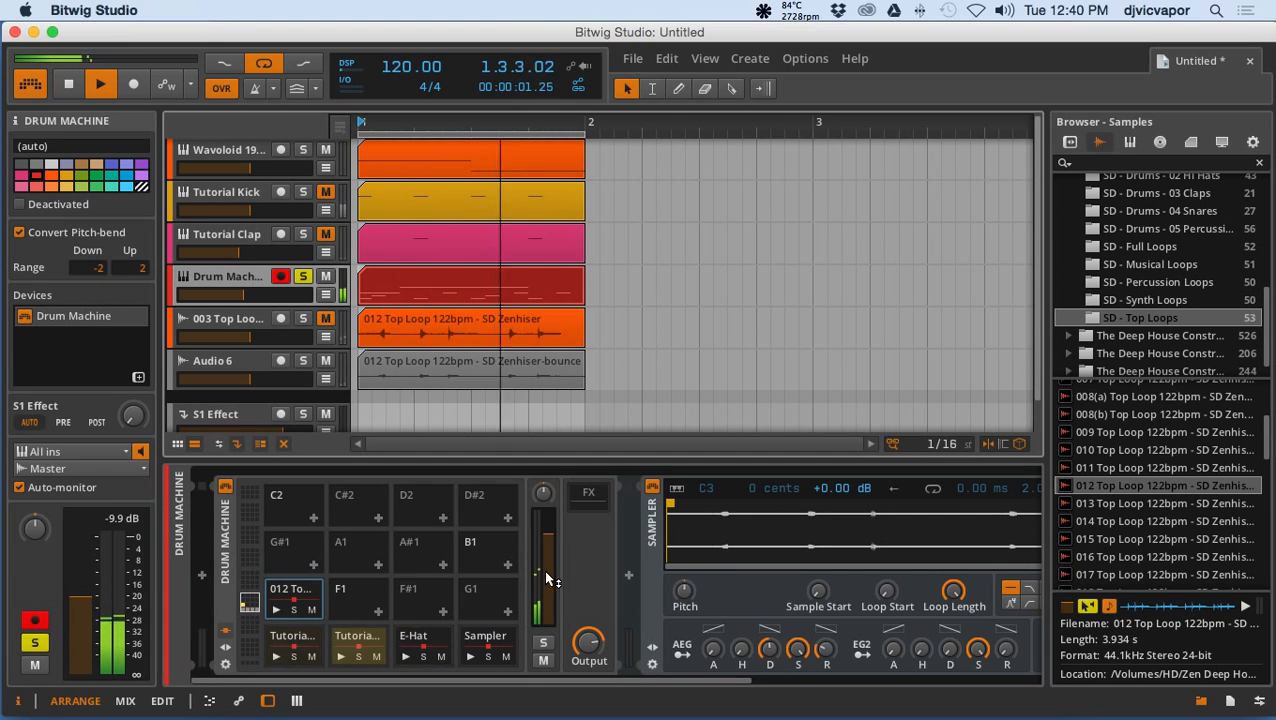
{"action": "left_click", "coordinate": [312, 597]}
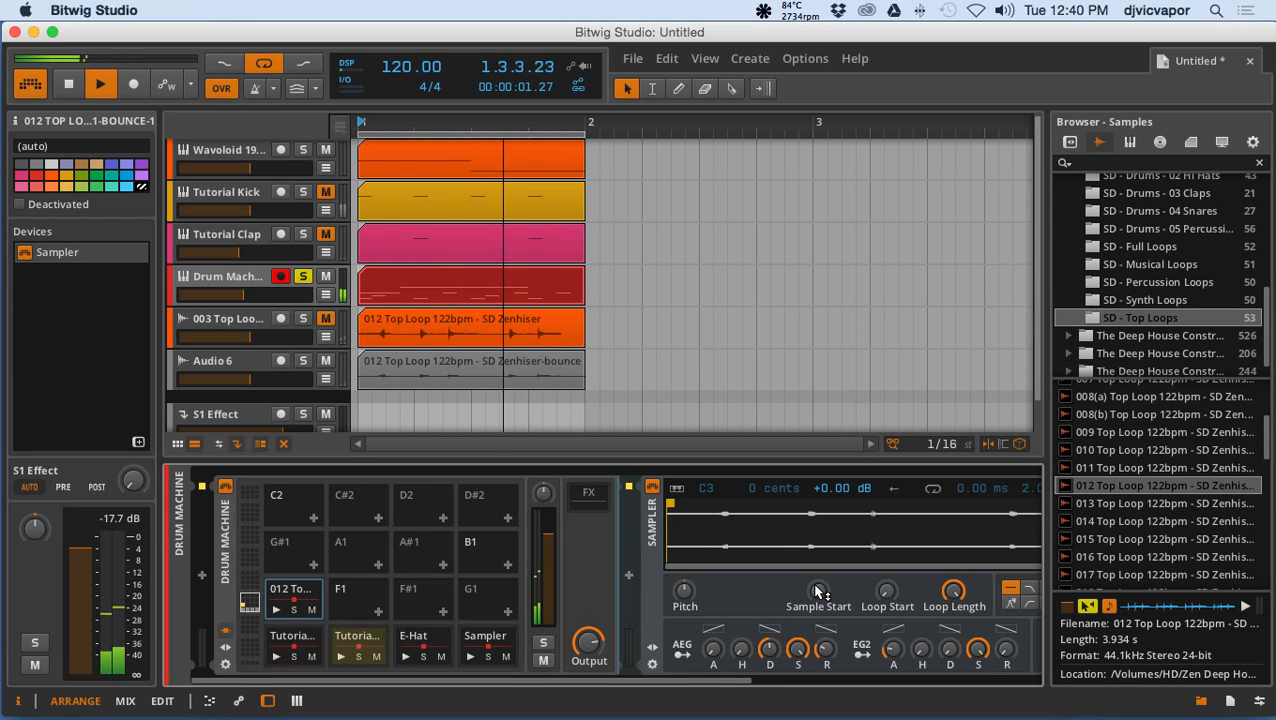
{"action": "mouse_move", "coordinate": [818, 592]}
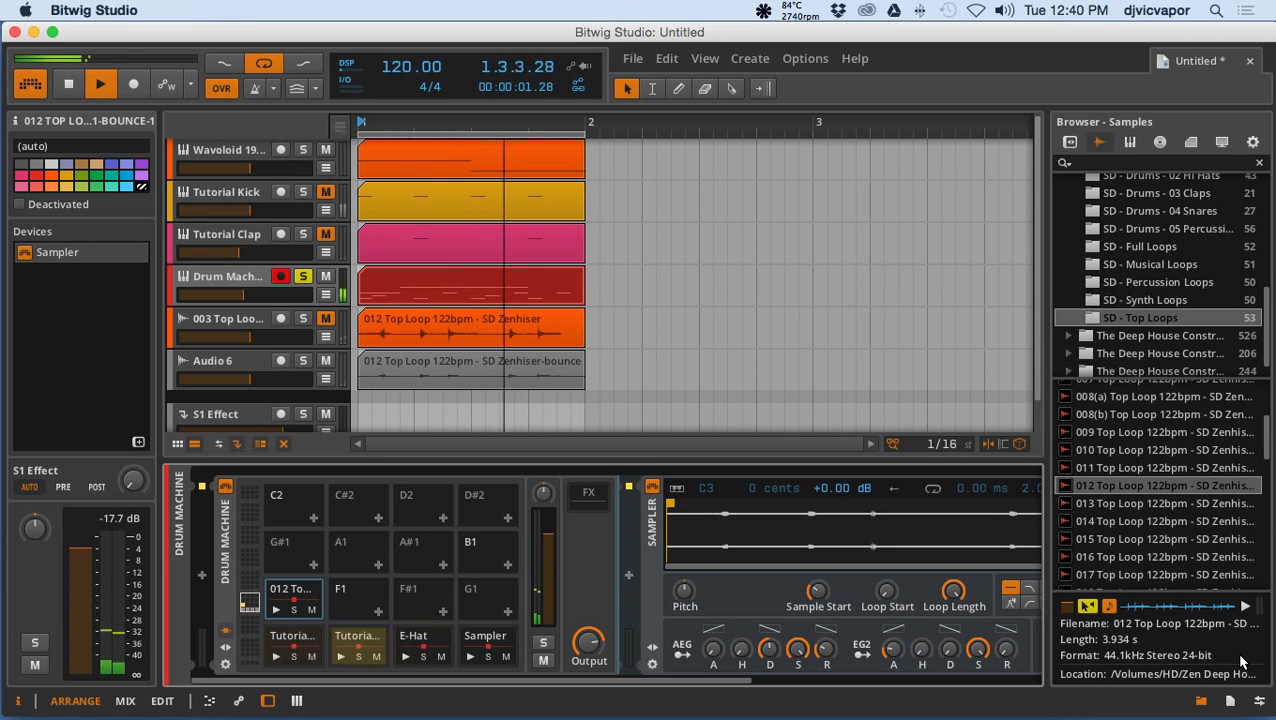
{"action": "left_click", "coordinate": [1199, 704]}
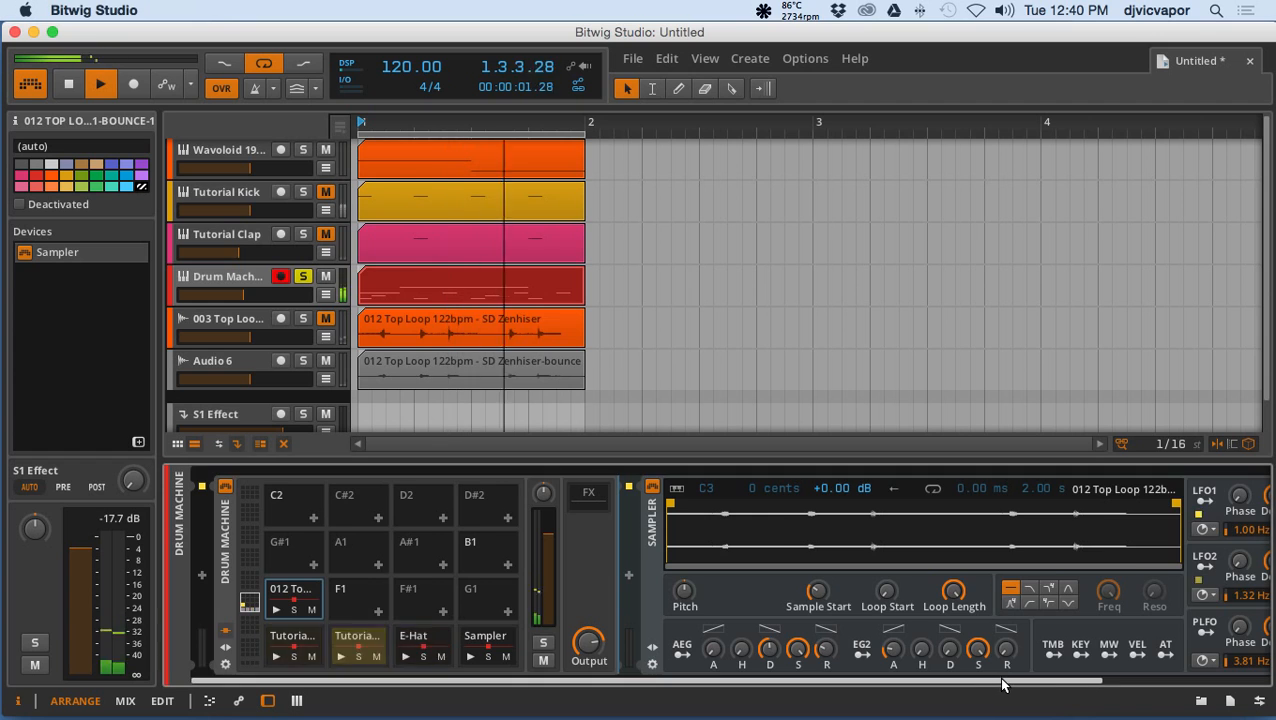
{"action": "left_click_drag", "start_coordinate": [1003, 684], "coordinate": [1090, 685]}
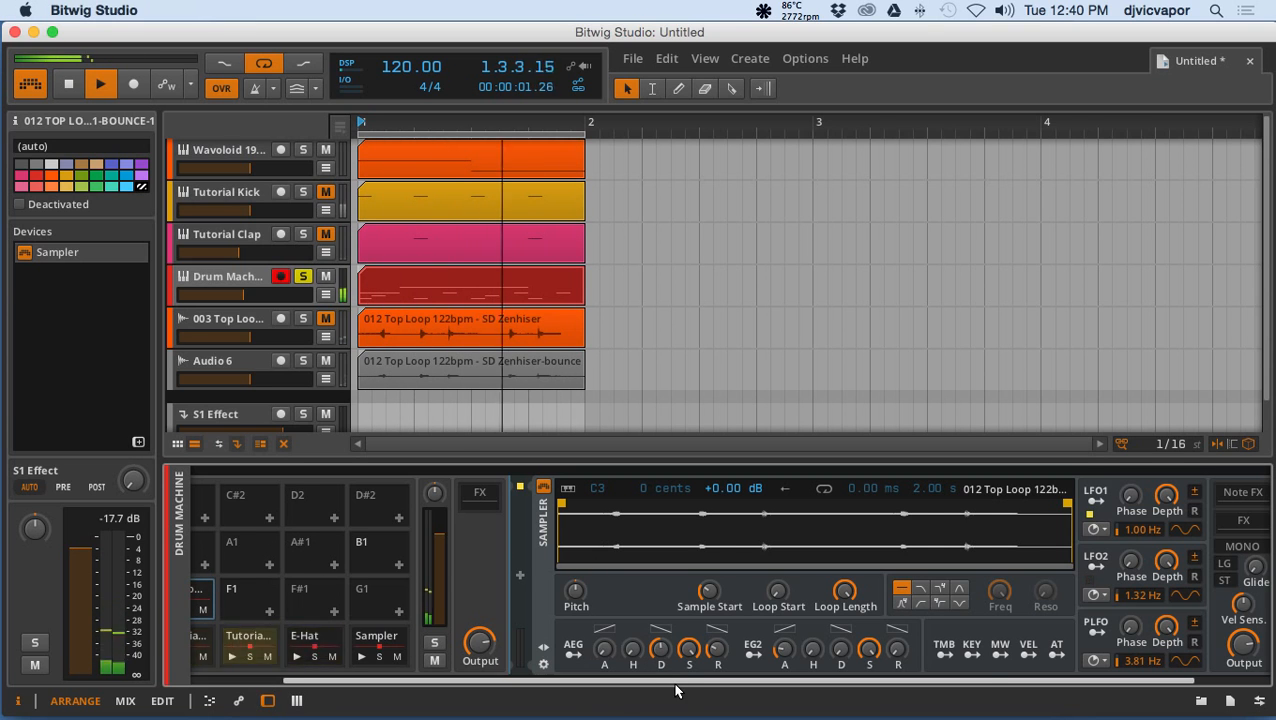
{"action": "left_click_drag", "start_coordinate": [672, 686], "coordinate": [504, 672]}
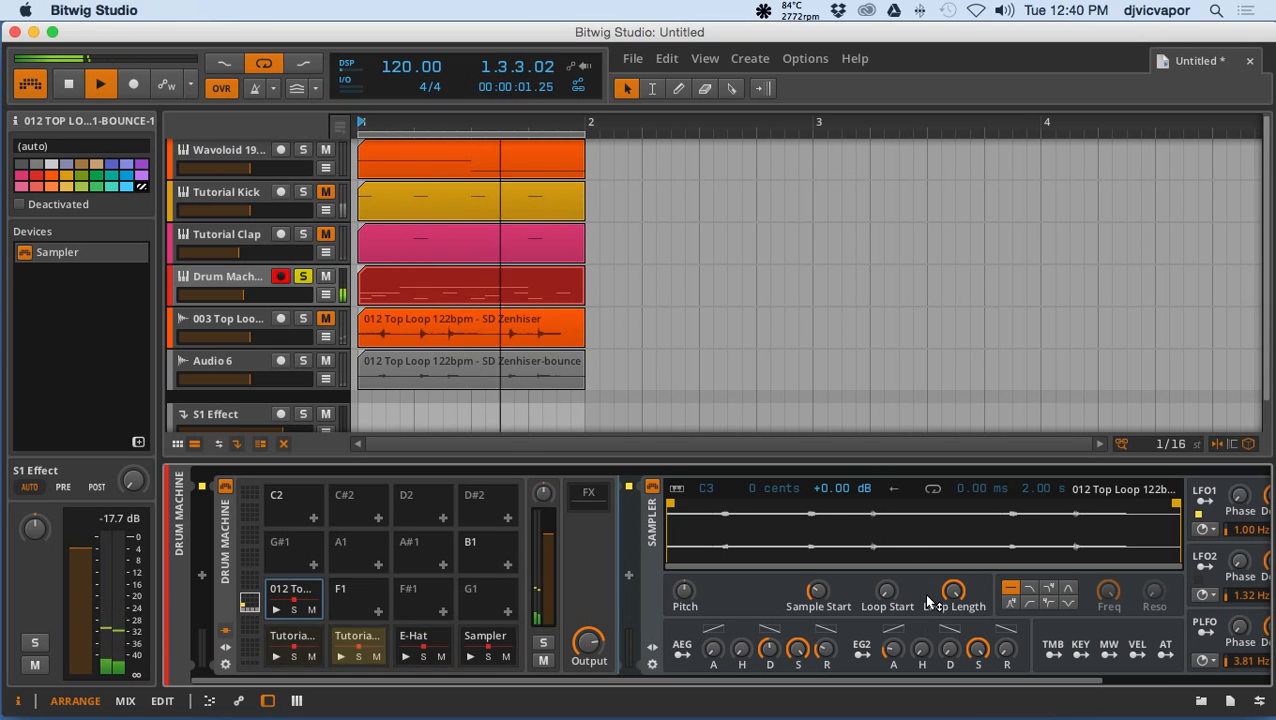
{"action": "left_click_drag", "start_coordinate": [994, 683], "coordinate": [815, 681]}
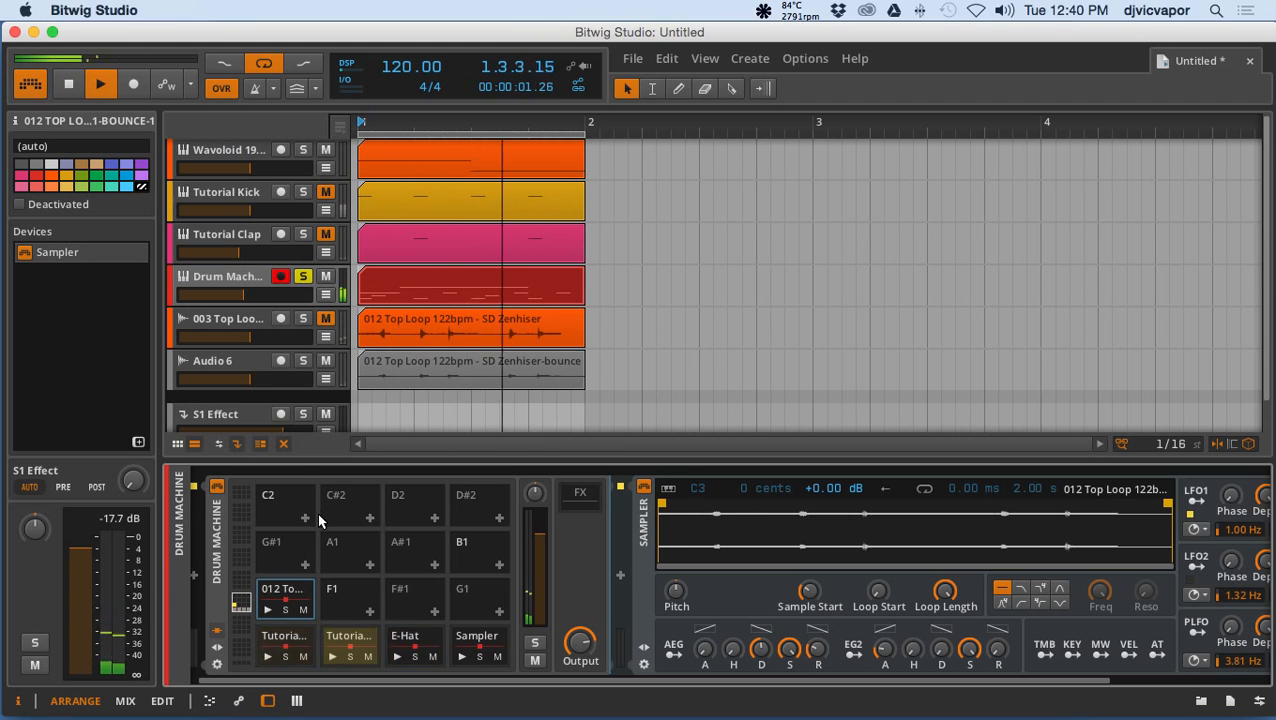
Step: Select the bounced clip on Audio 6 and show all open windows in Mission Control
{"action": "left_click", "coordinate": [440, 369]}
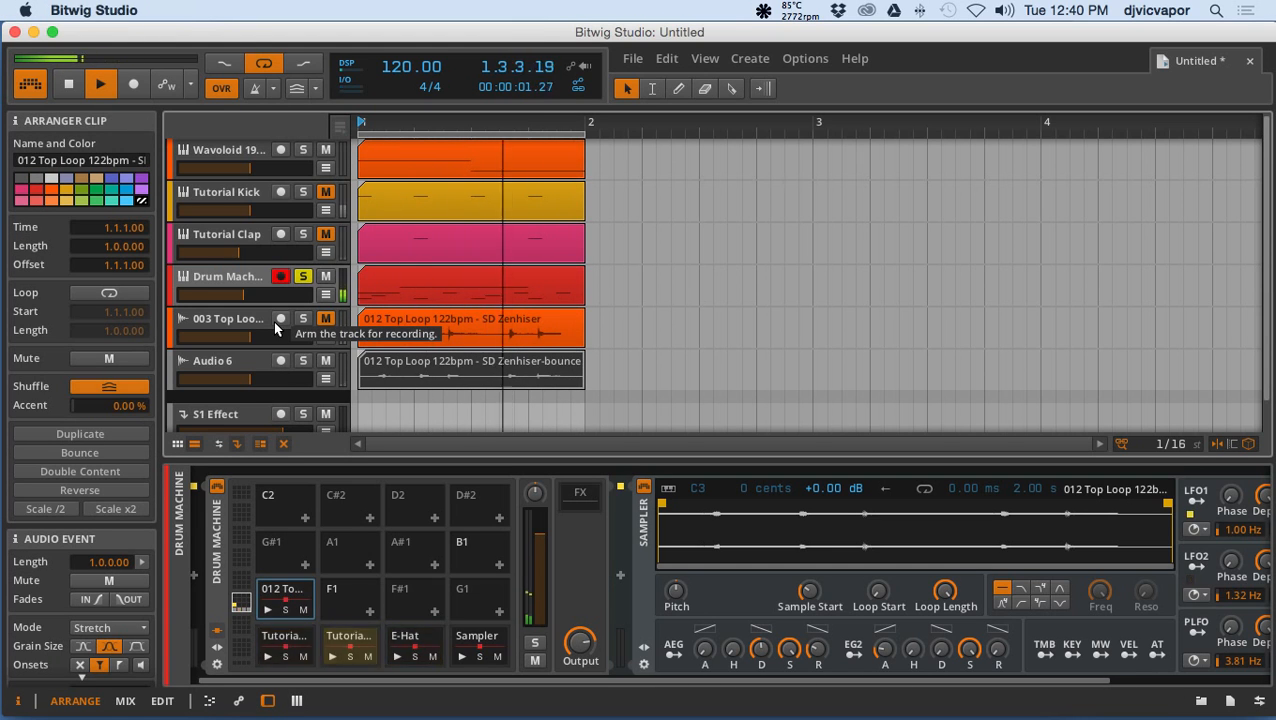
{"action": "key", "text": "ctrl+Up"}
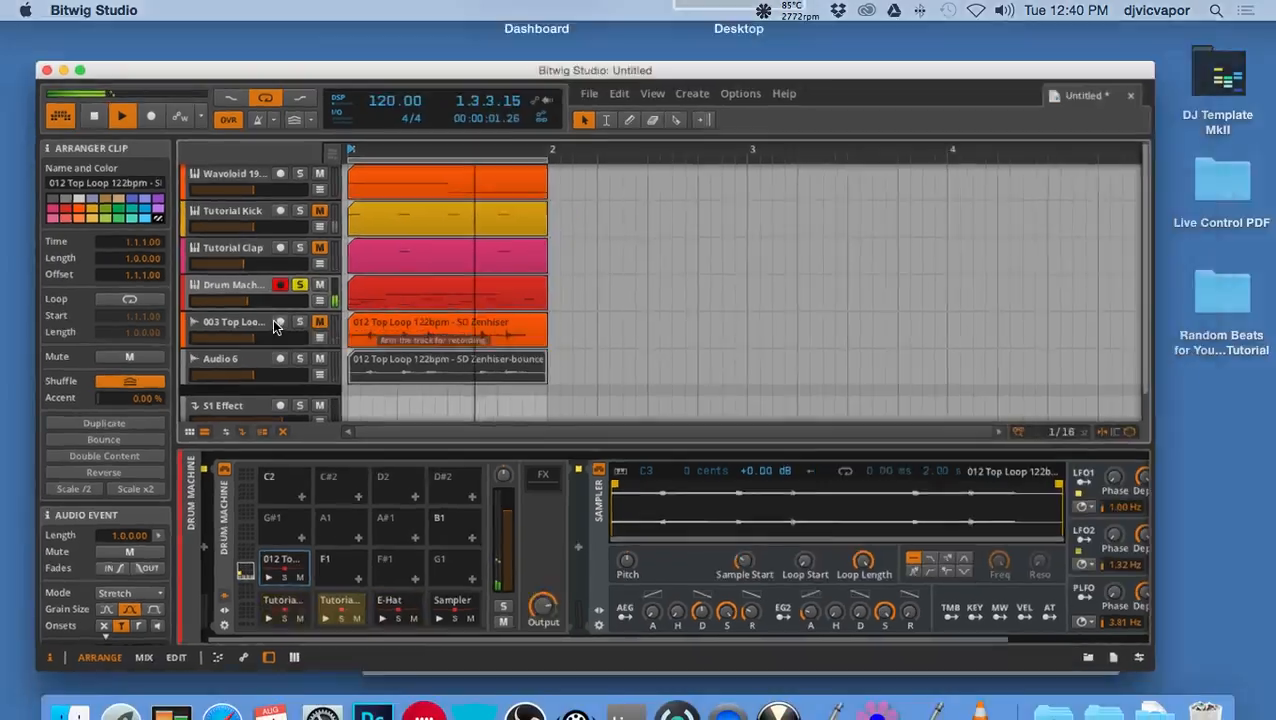